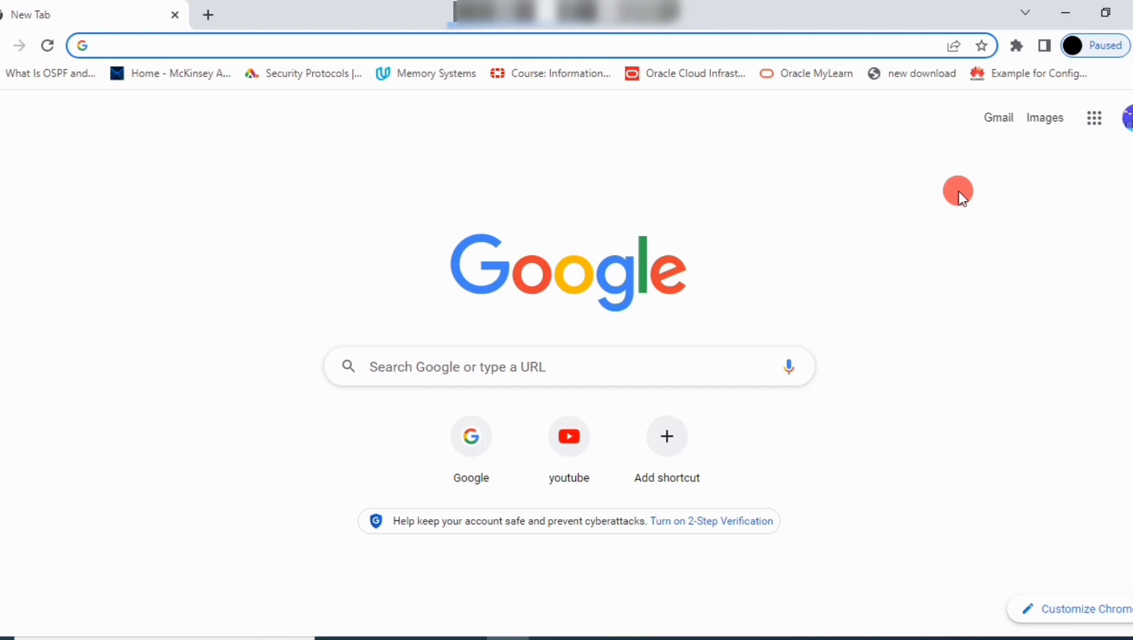
# - Load the Huawei Talent portal from its URL and reach the new-account registration page via Log in
pyautogui.write('https://e.huawei.com/en/talent/portal/#/')
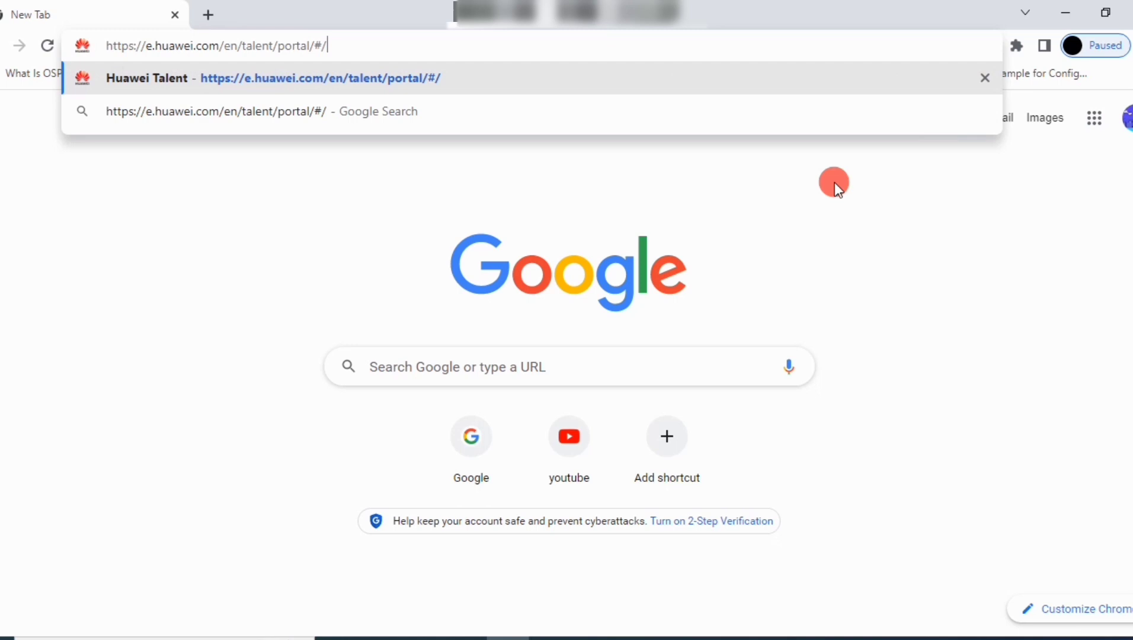
pyautogui.moveTo(326, 46); pyautogui.dragTo(89, 18)
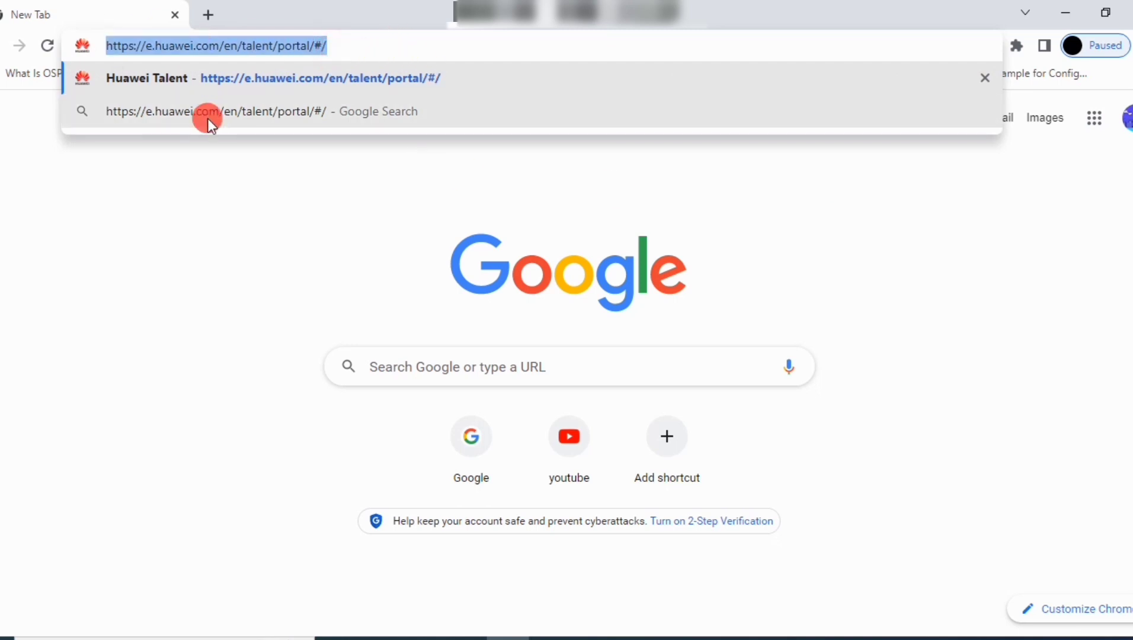
pyautogui.press('Return')
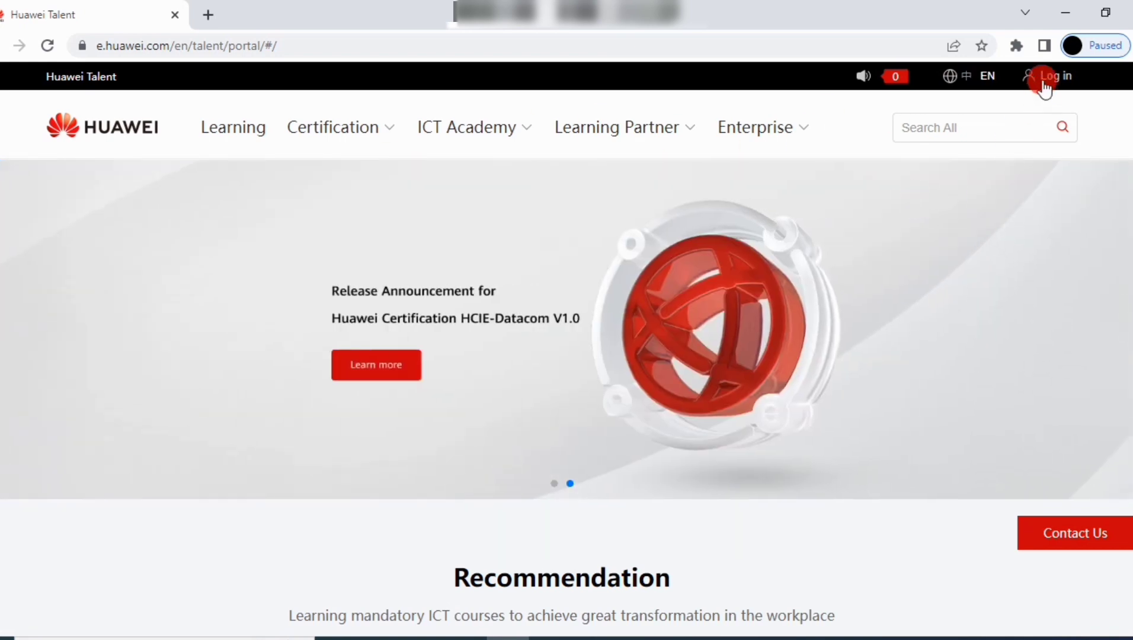
pyautogui.click(1042, 83)
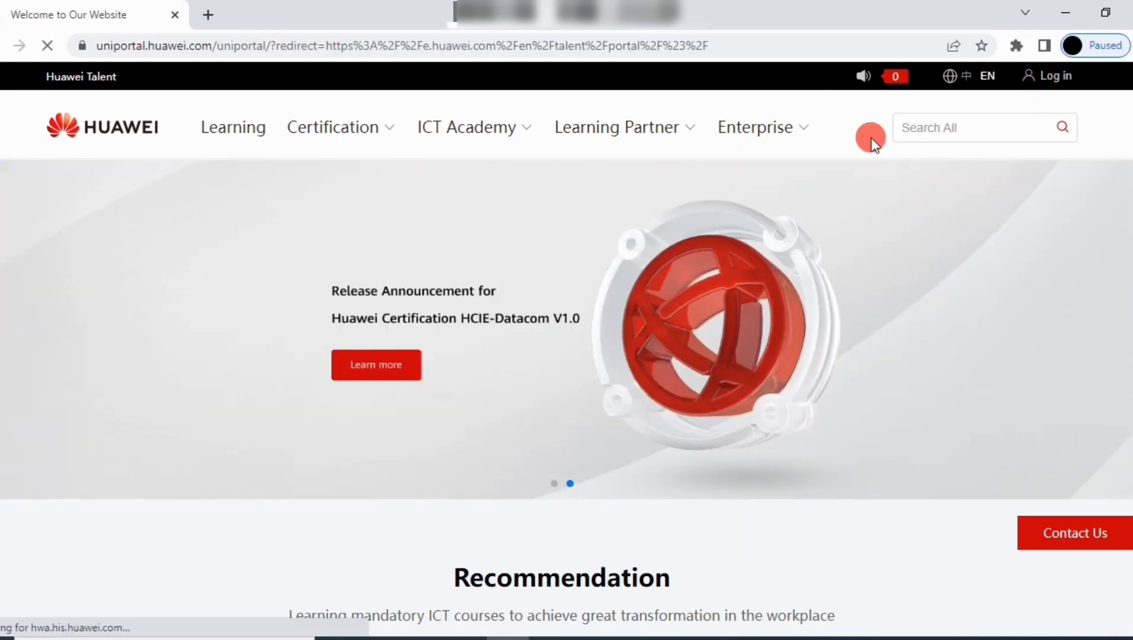
pyautogui.scroll(-1, 549, 362)
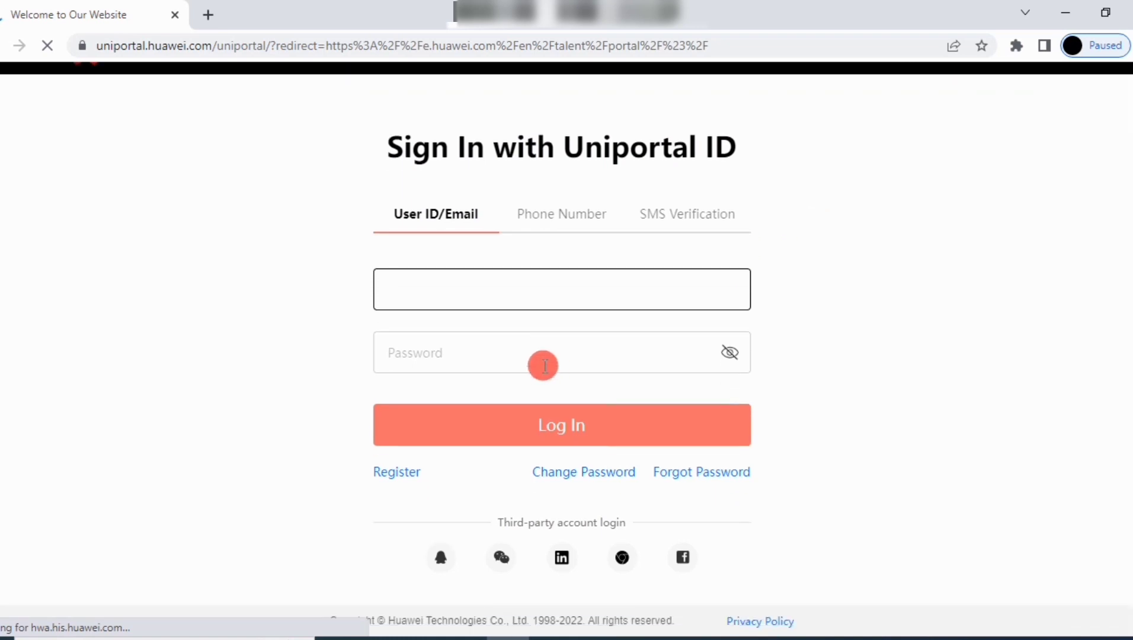
pyautogui.click(391, 482)
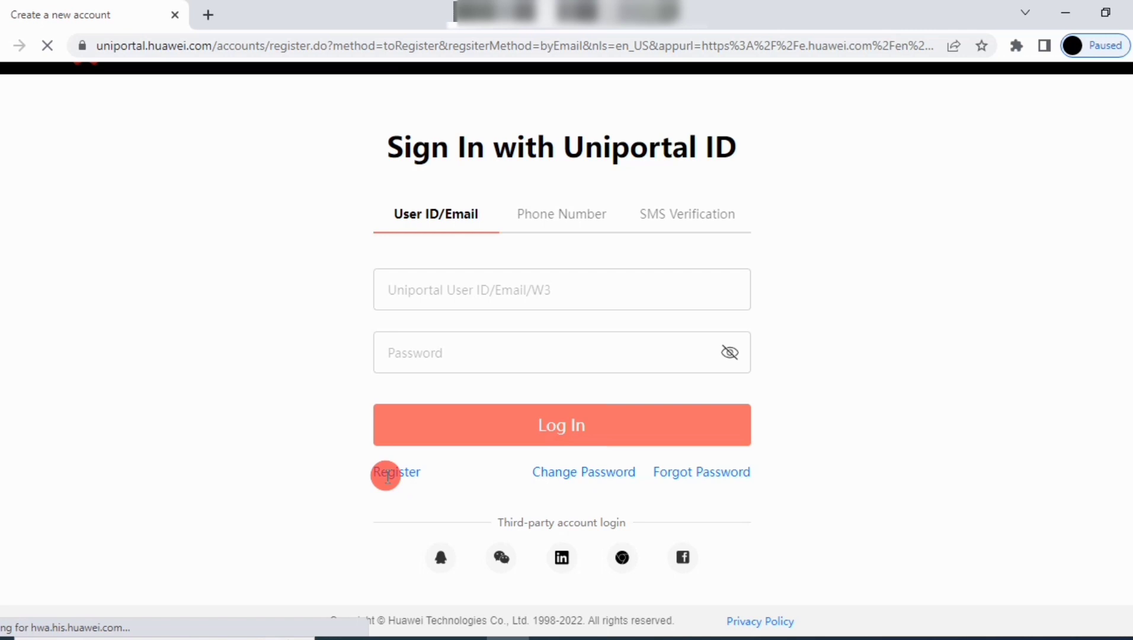
pyautogui.click(347, 259)
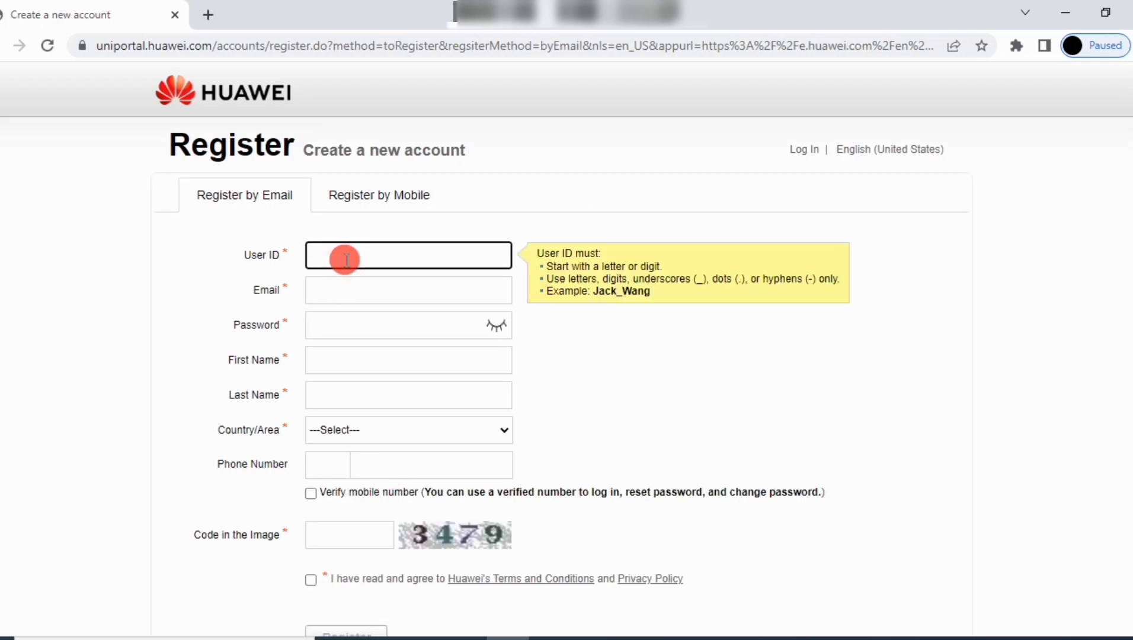
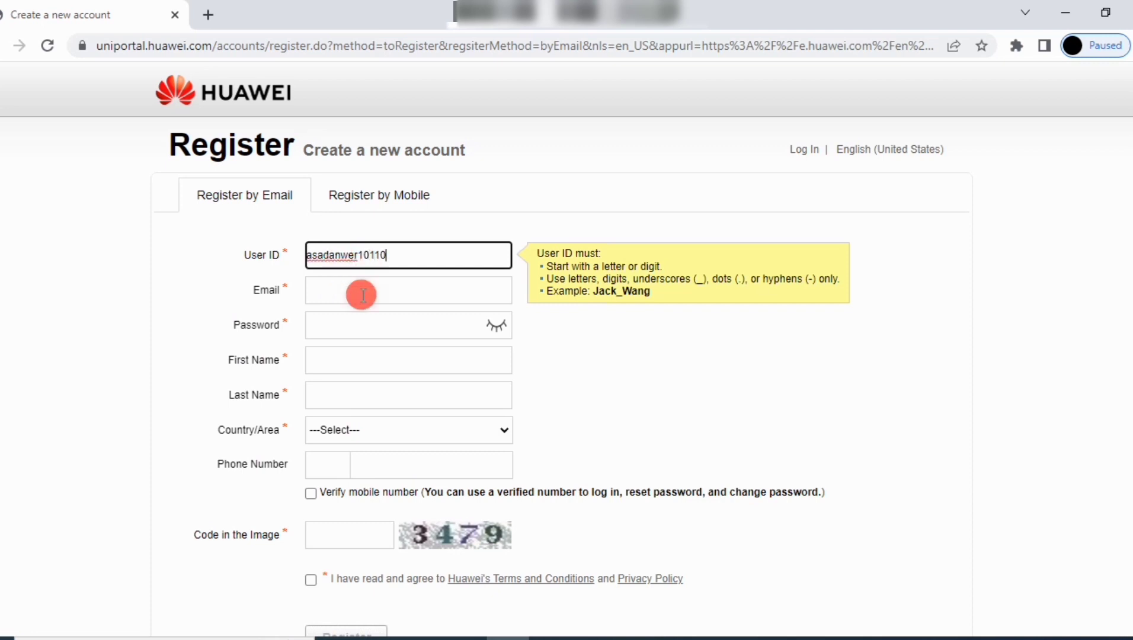
pyautogui.click(359, 293)
pyautogui.moveTo(396, 254); pyautogui.dragTo(309, 259)
pyautogui.hotkey('ctrl', 'c')
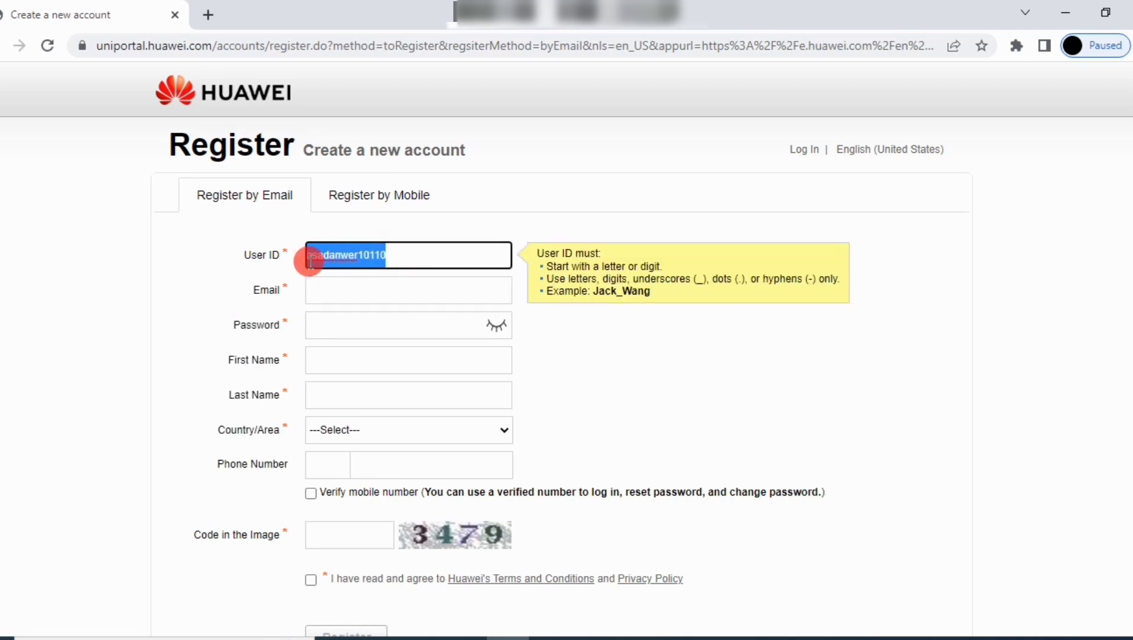
pyautogui.click(364, 291)
pyautogui.hotkey('ctrl', 'v')
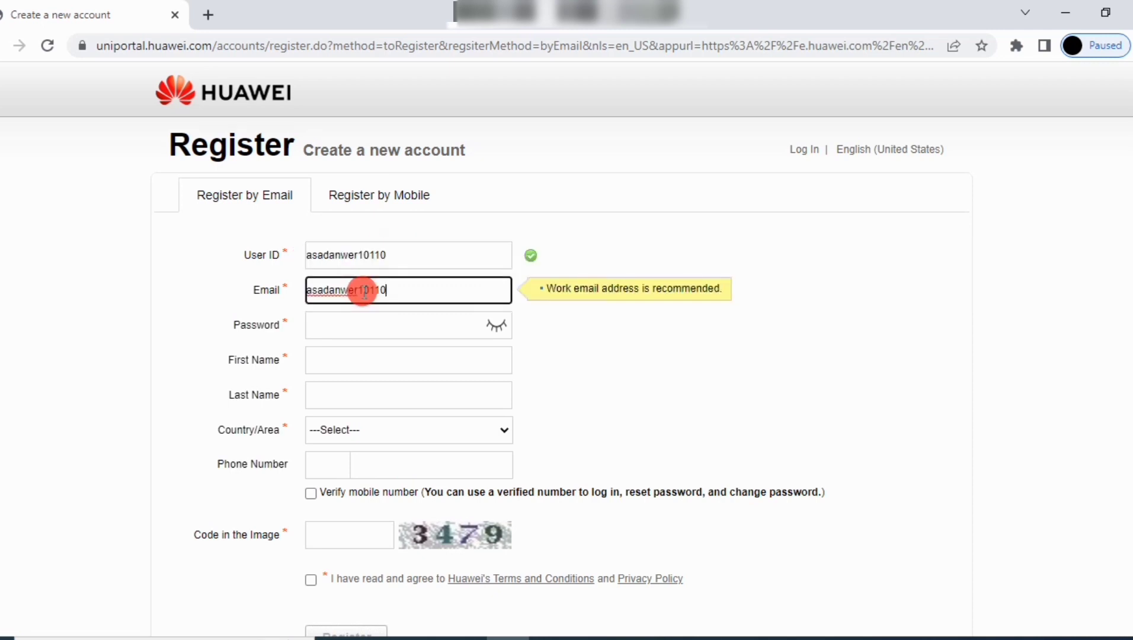
# - Enter the account password, first name and last name
pyautogui.click(364, 323)
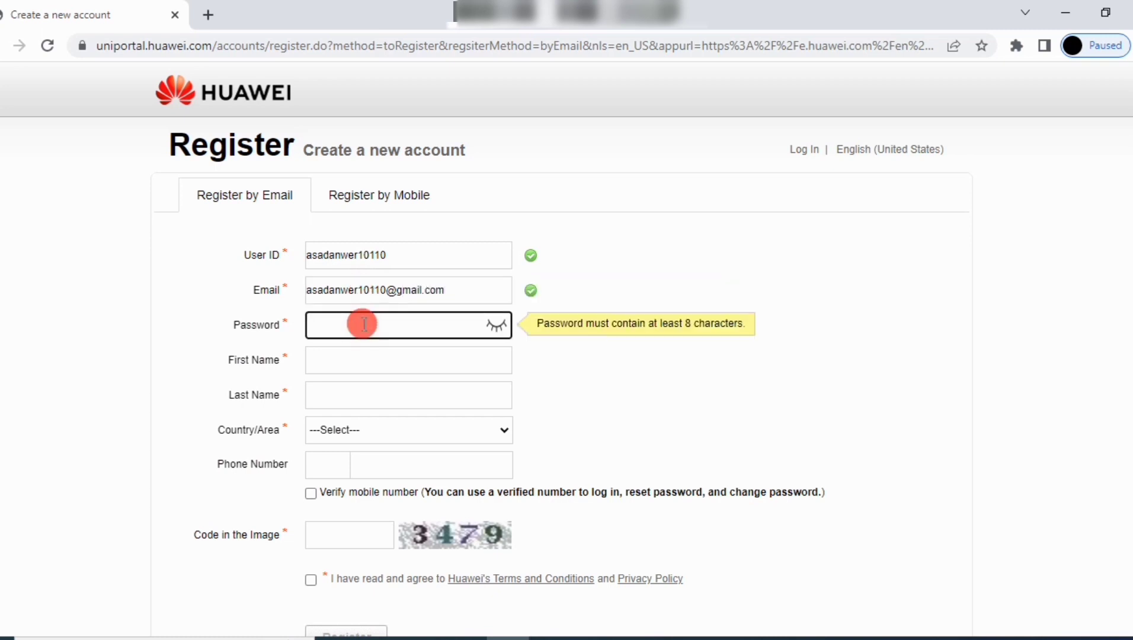
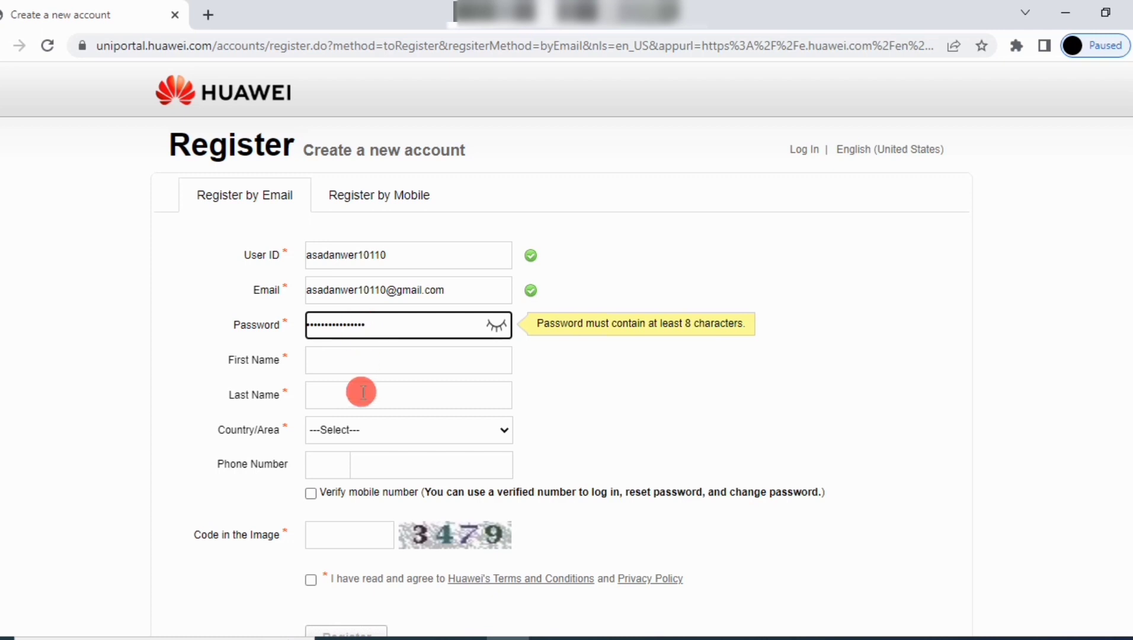
pyautogui.click(351, 360)
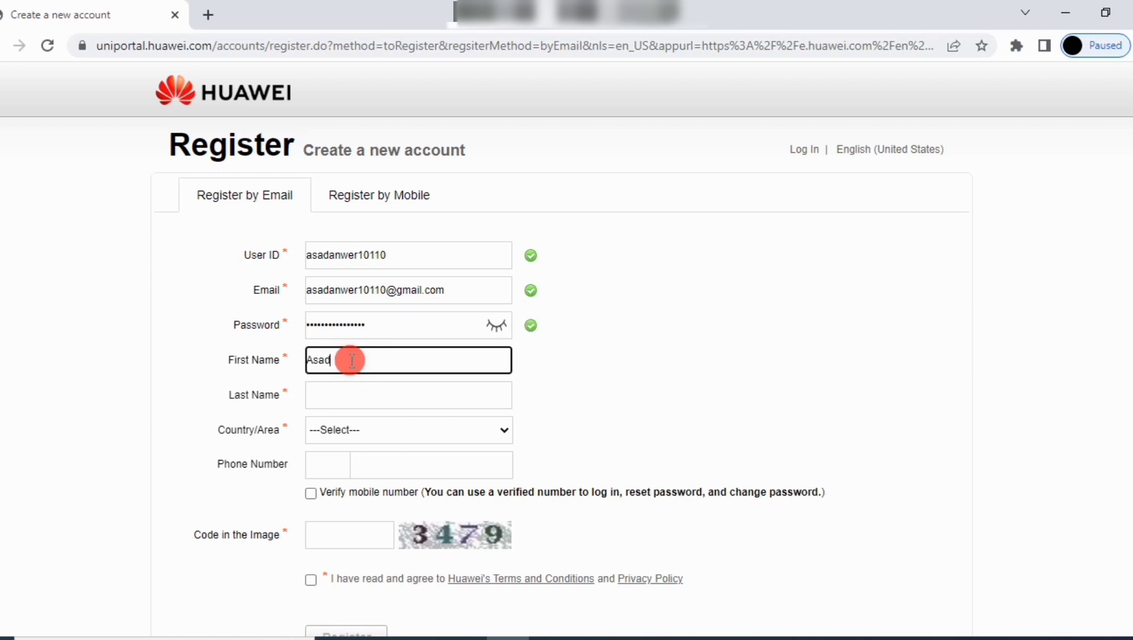
pyautogui.click(353, 394)
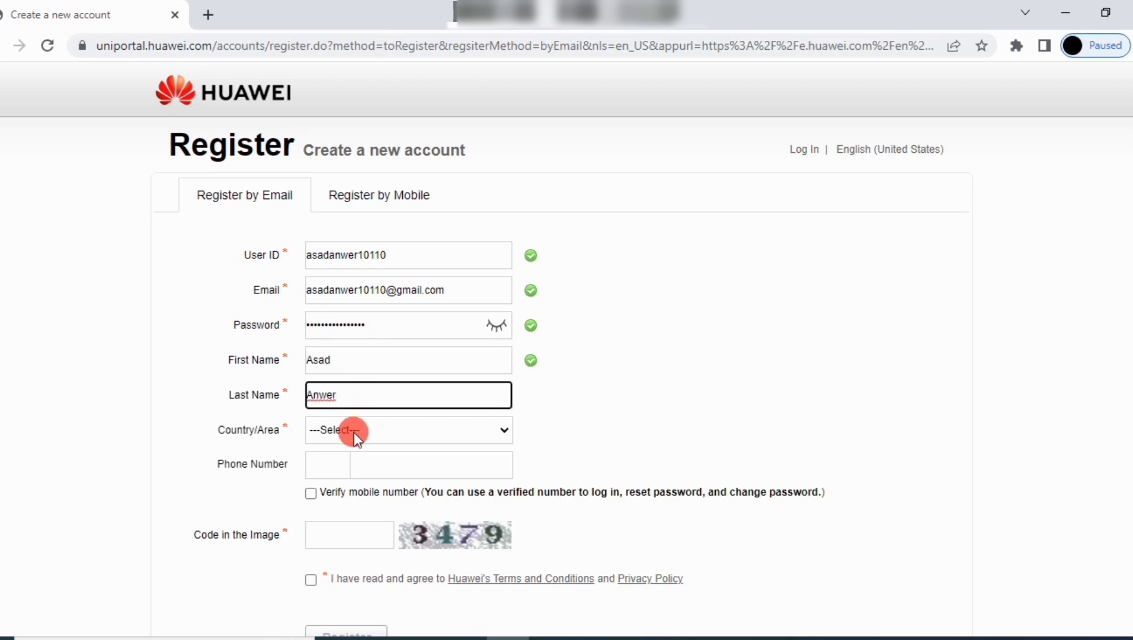
# - Set the country to Pakistan and enter the mobile phone number
pyautogui.click(354, 431)
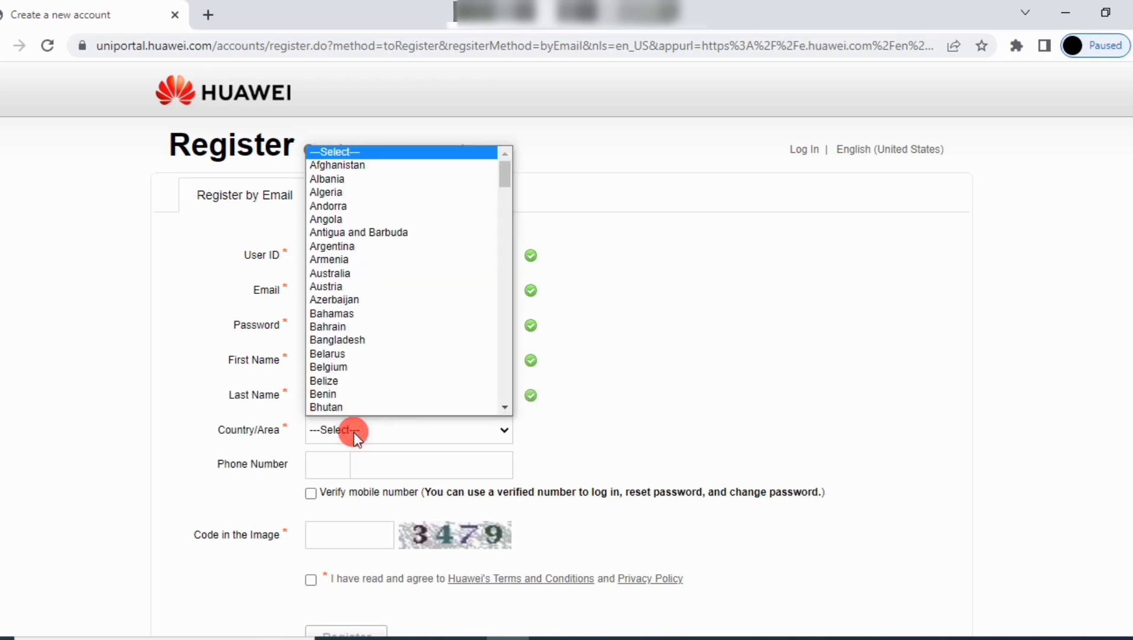
pyautogui.press('p')
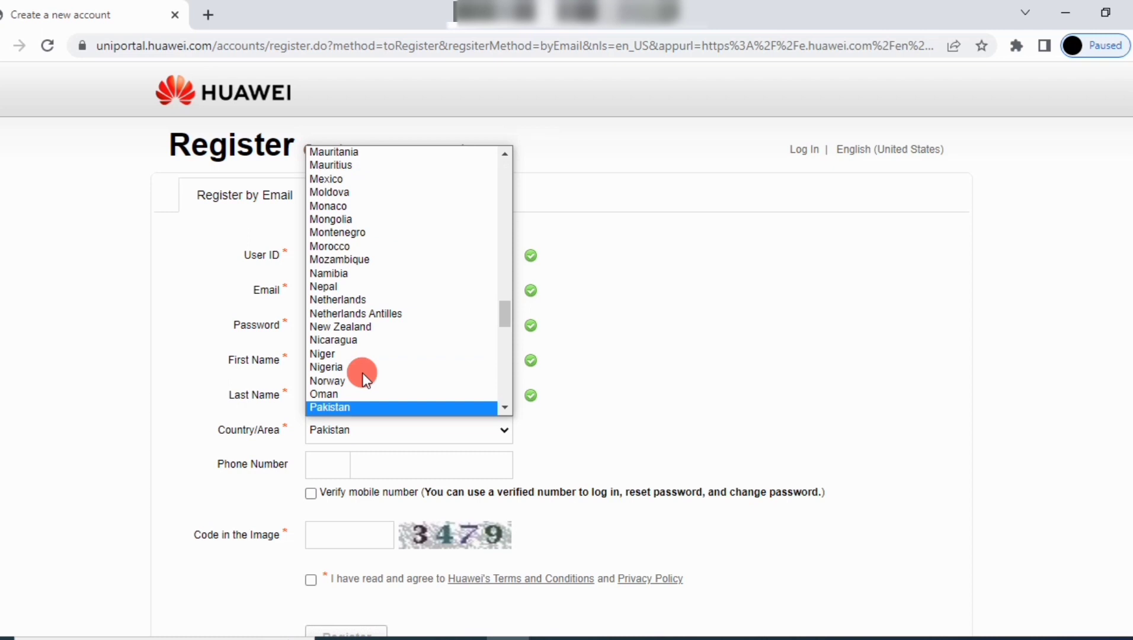
pyautogui.press('Return')
pyautogui.click(386, 464)
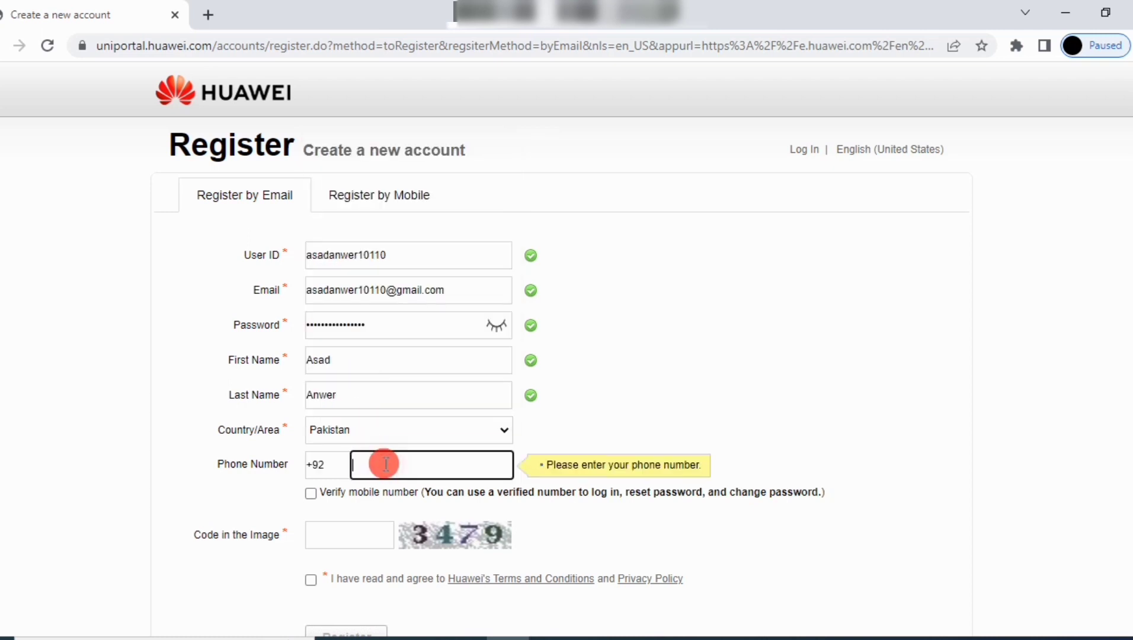
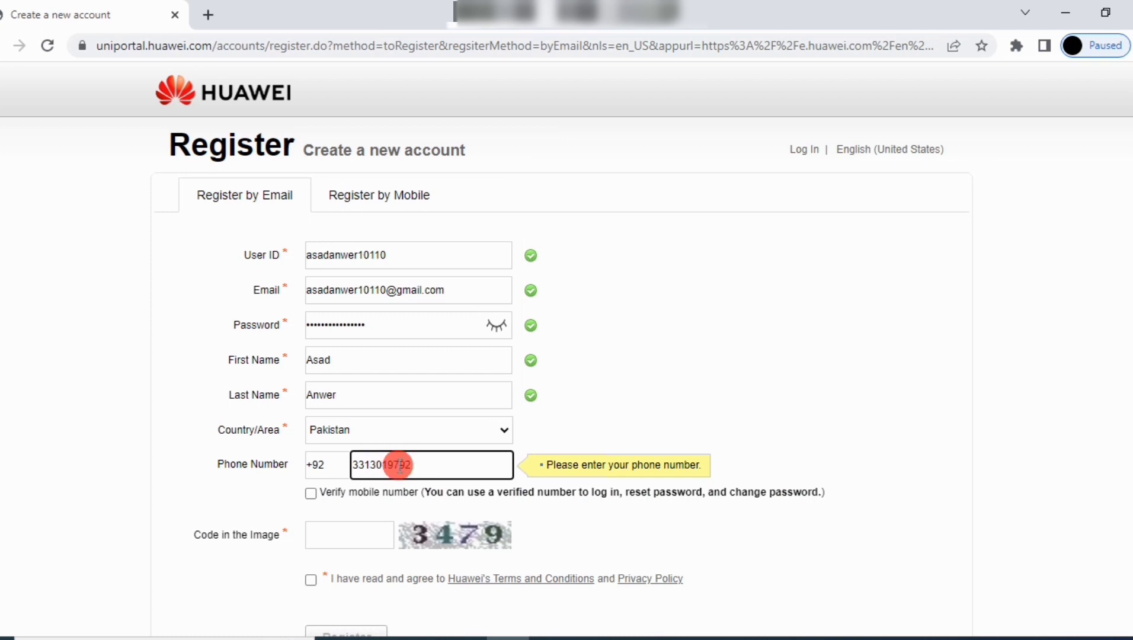
# - Validate the phone number, then replace the already-registered number with a different one
pyautogui.scroll(-2, 586, 424)
pyautogui.click(358, 446)
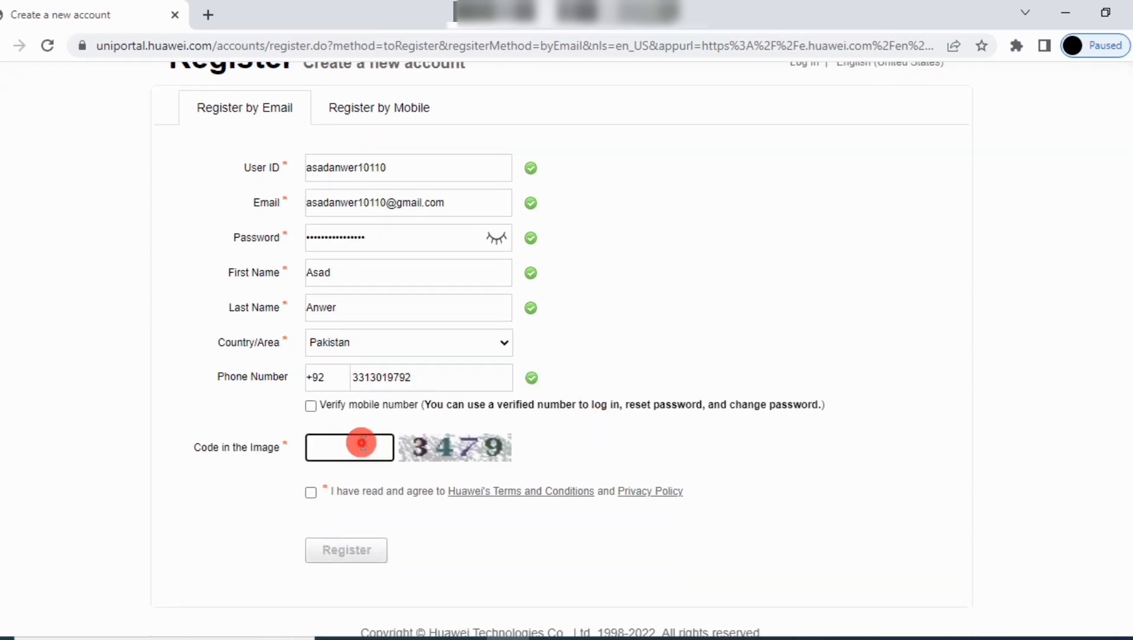
pyautogui.click(315, 407)
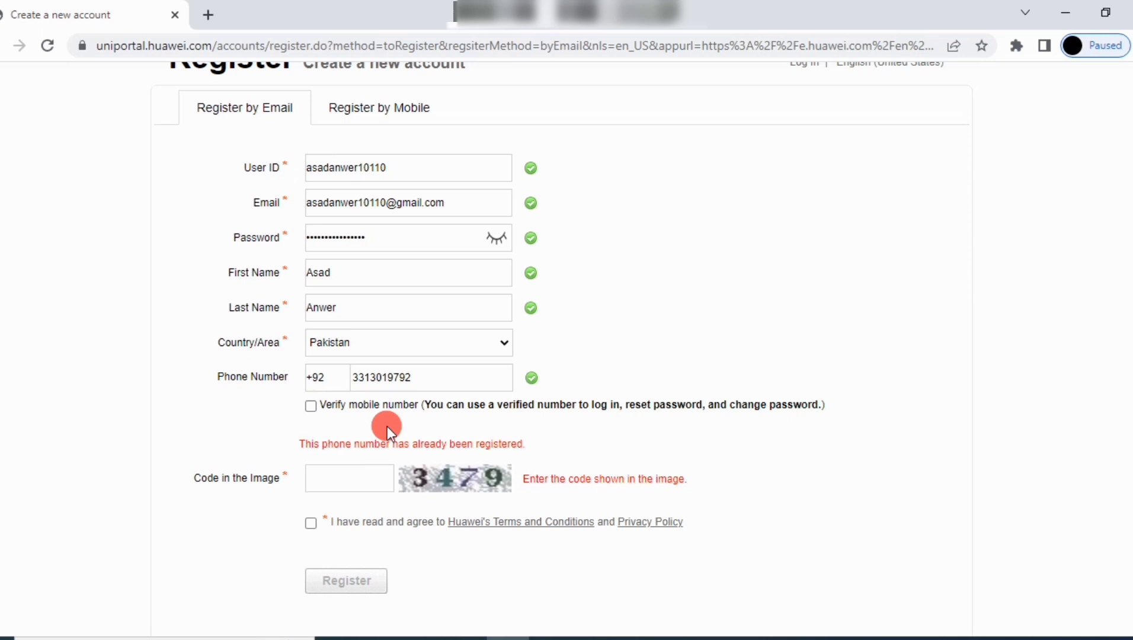
pyautogui.click(444, 378)
pyautogui.press('BackSpace')
pyautogui.press('BackSpace')
pyautogui.press('BackSpace')
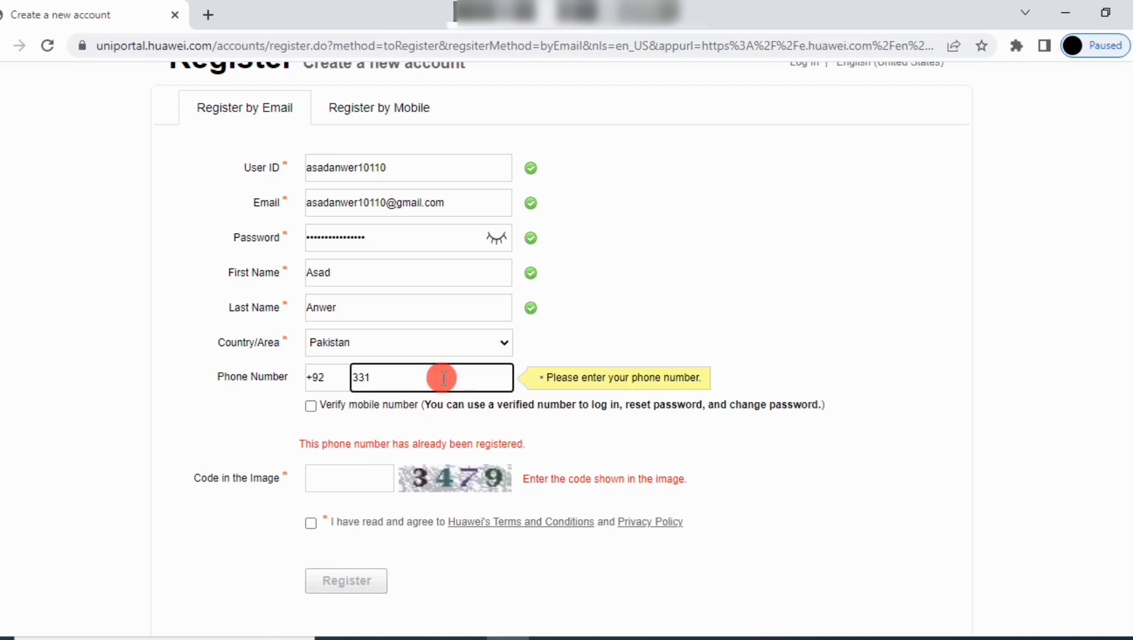
pyautogui.press('BackSpace')
pyautogui.press('BackSpace')
pyautogui.press('BackSpace')
# - Remove the leading zero from the phone number so it is accepted
pyautogui.click(312, 408)
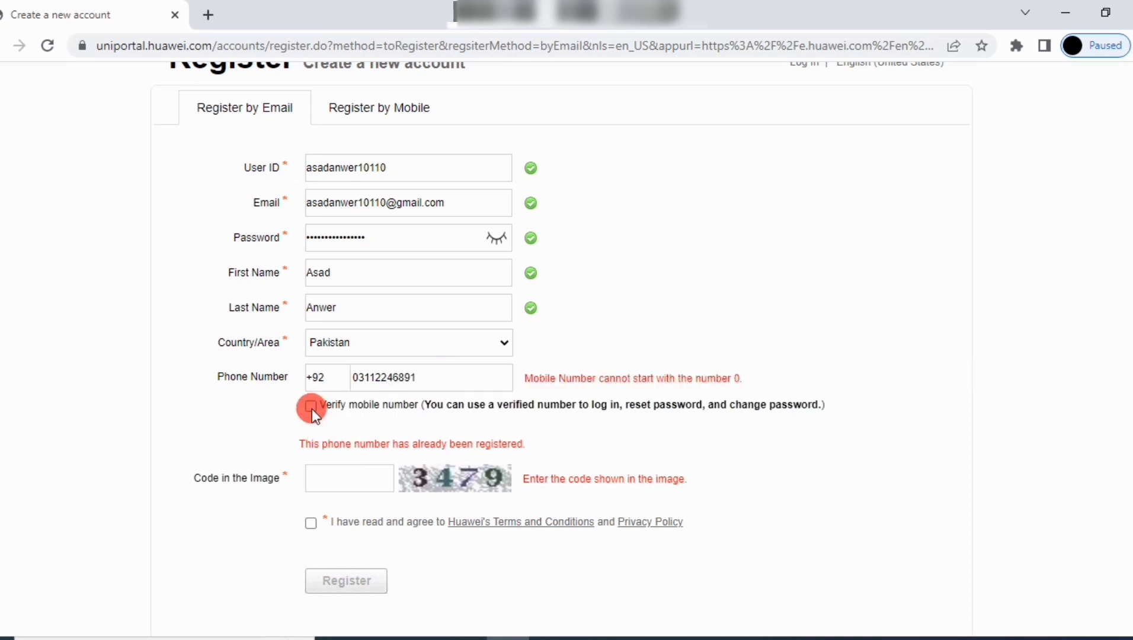
pyautogui.click(359, 379)
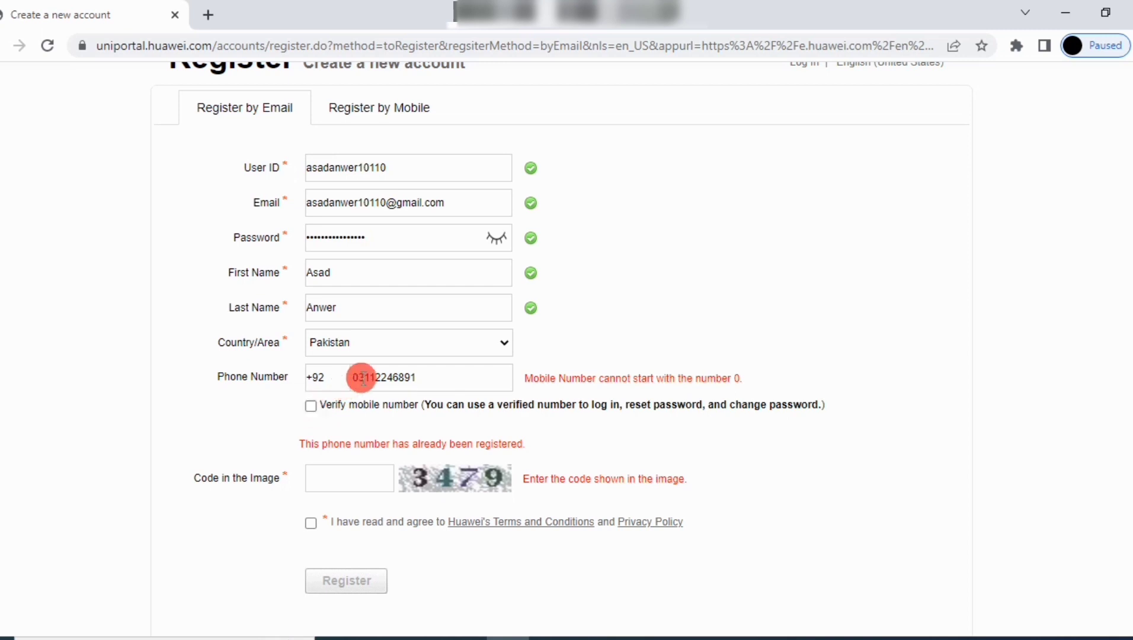
pyautogui.press('BackSpace')
pyautogui.click(313, 415)
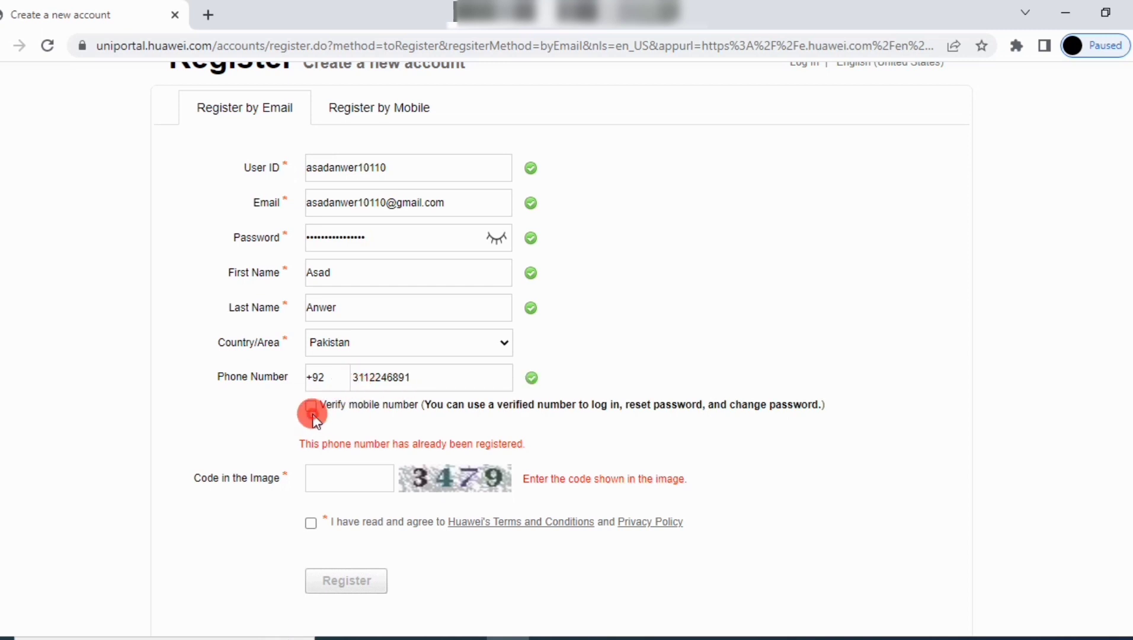
# - Enter the image verification code and agree to the terms and privacy policy
pyautogui.click(350, 480)
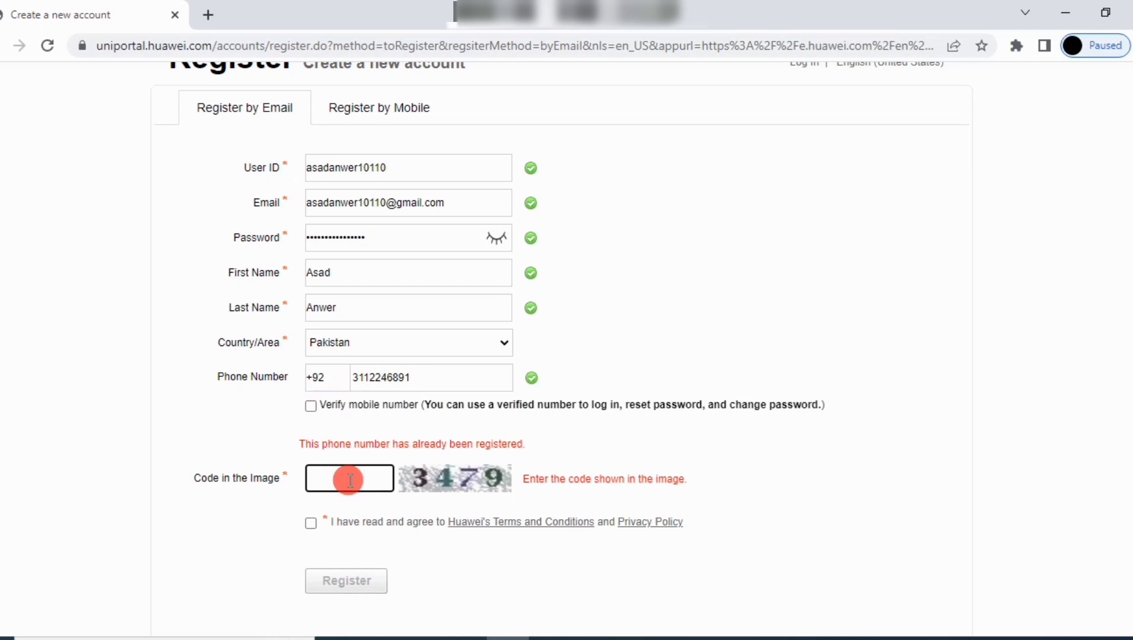
pyautogui.write('34')
pyautogui.write('79')
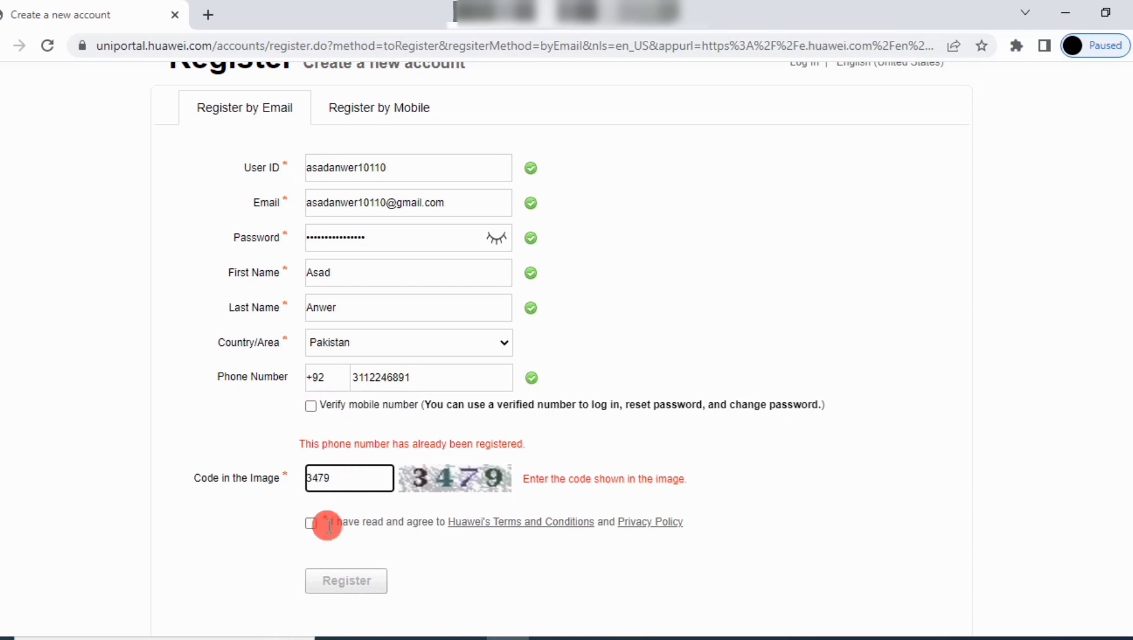
pyautogui.click(312, 526)
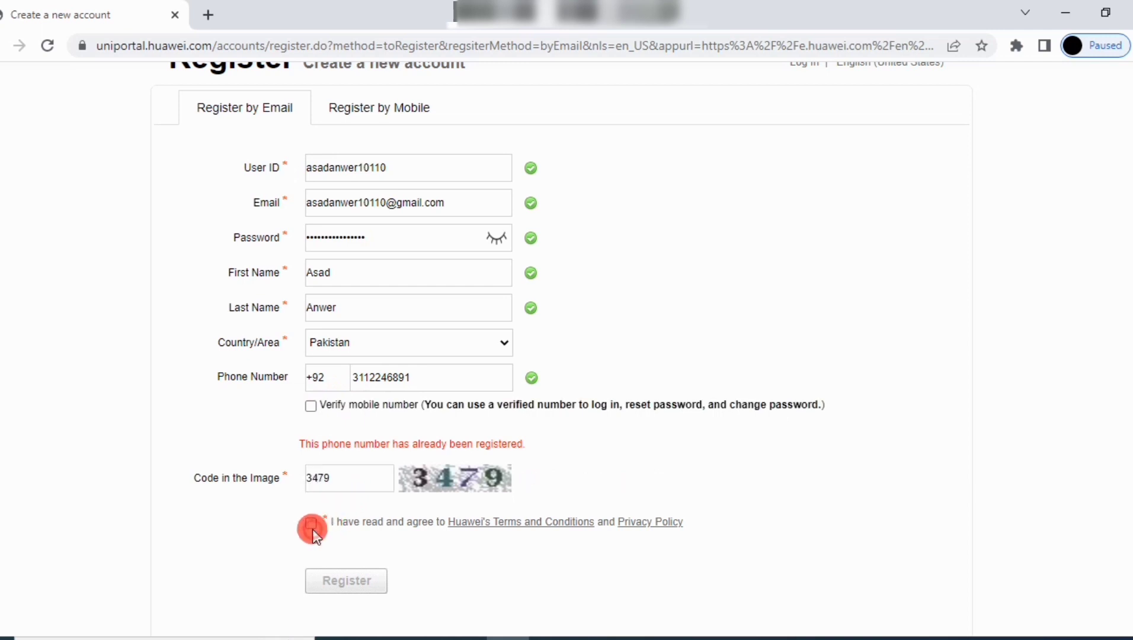
pyautogui.click(312, 406)
# - Submit the registration and return to the activation-link confirmation page
pyautogui.click(337, 584)
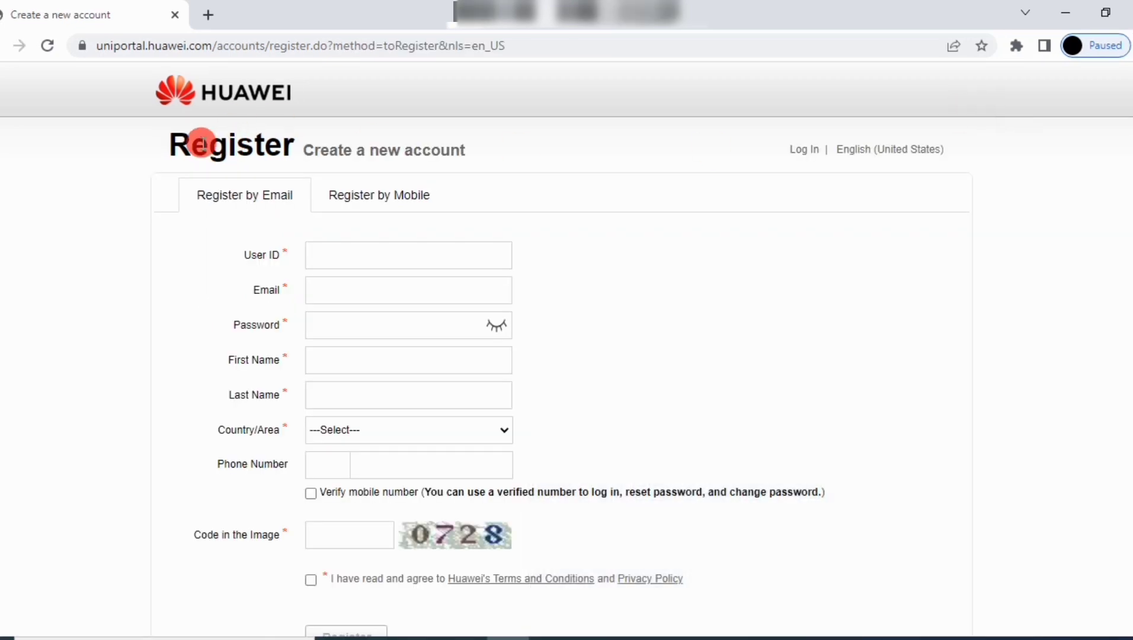
pyautogui.click(2, 48)
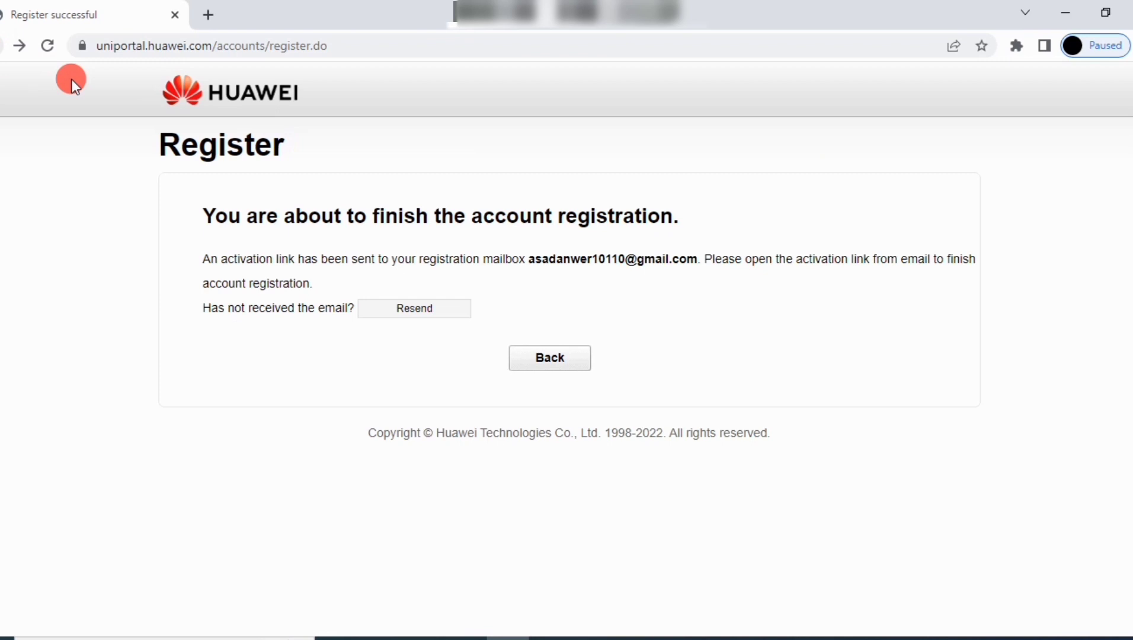
# - Sign in on Uniportal with the new account's email address and password
pyautogui.click(2, 46)
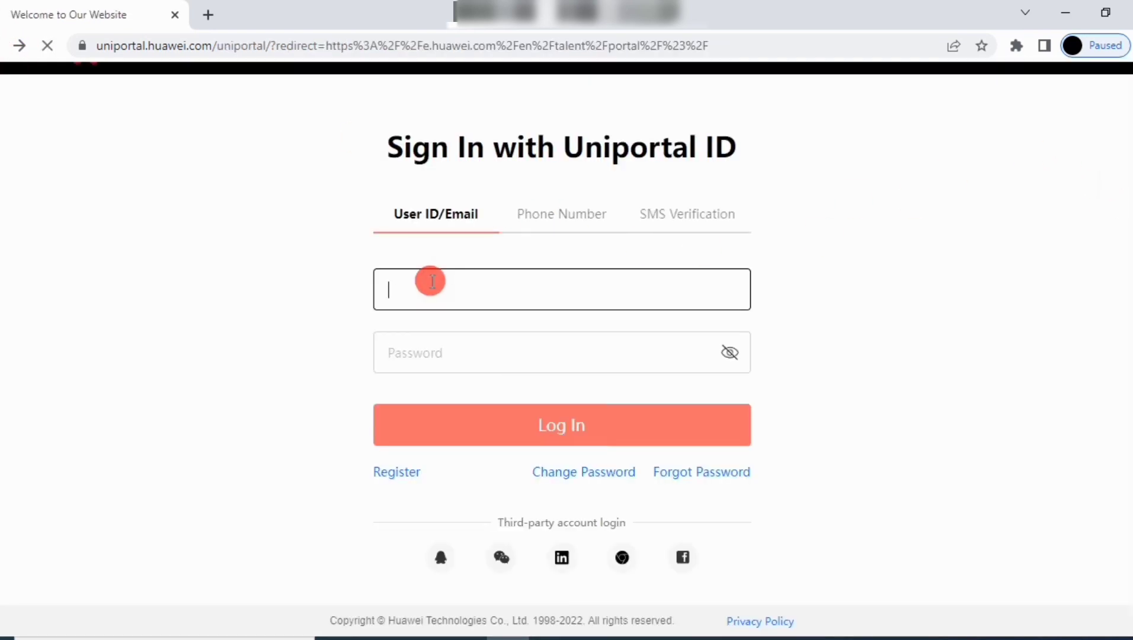
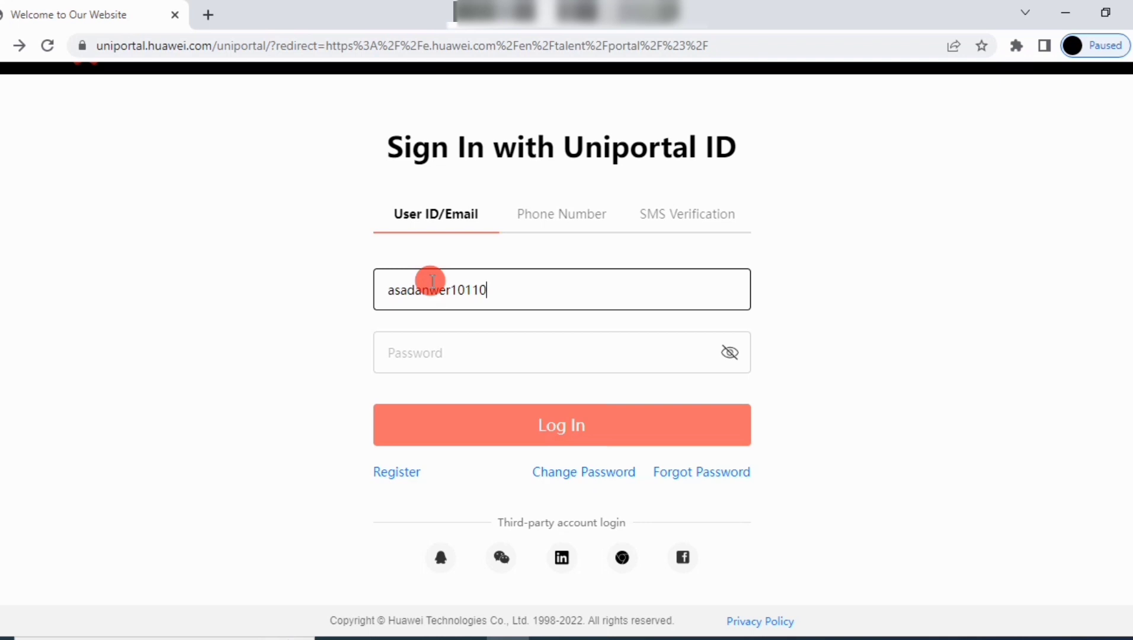
pyautogui.click(433, 358)
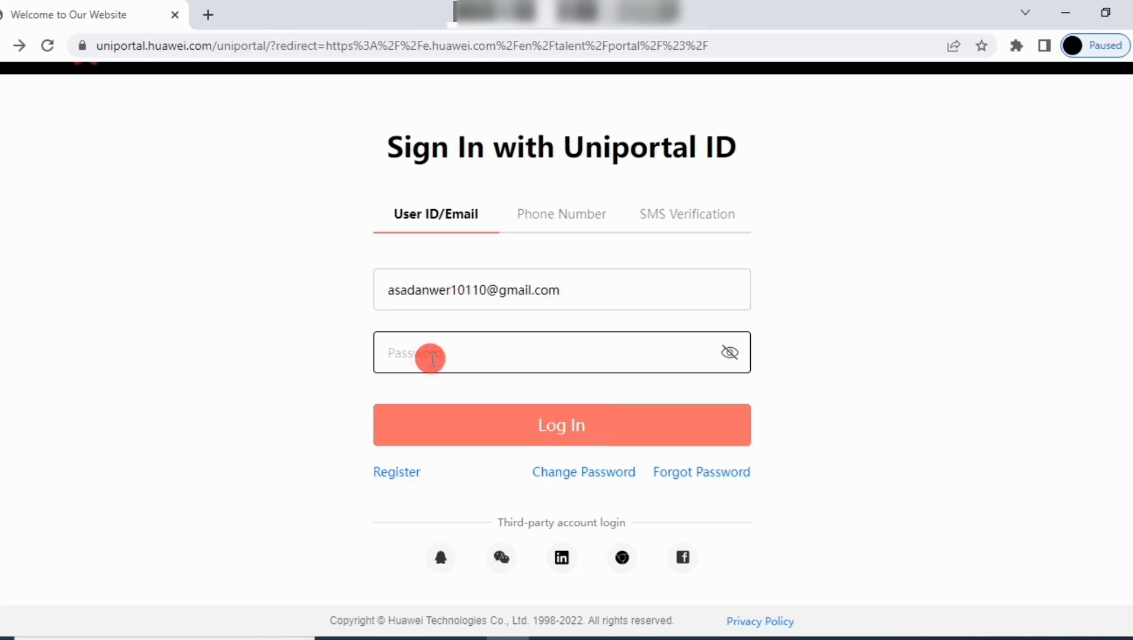
pyautogui.write('•••')
pyautogui.write('•••')
pyautogui.write('•••')
pyautogui.press('Return')
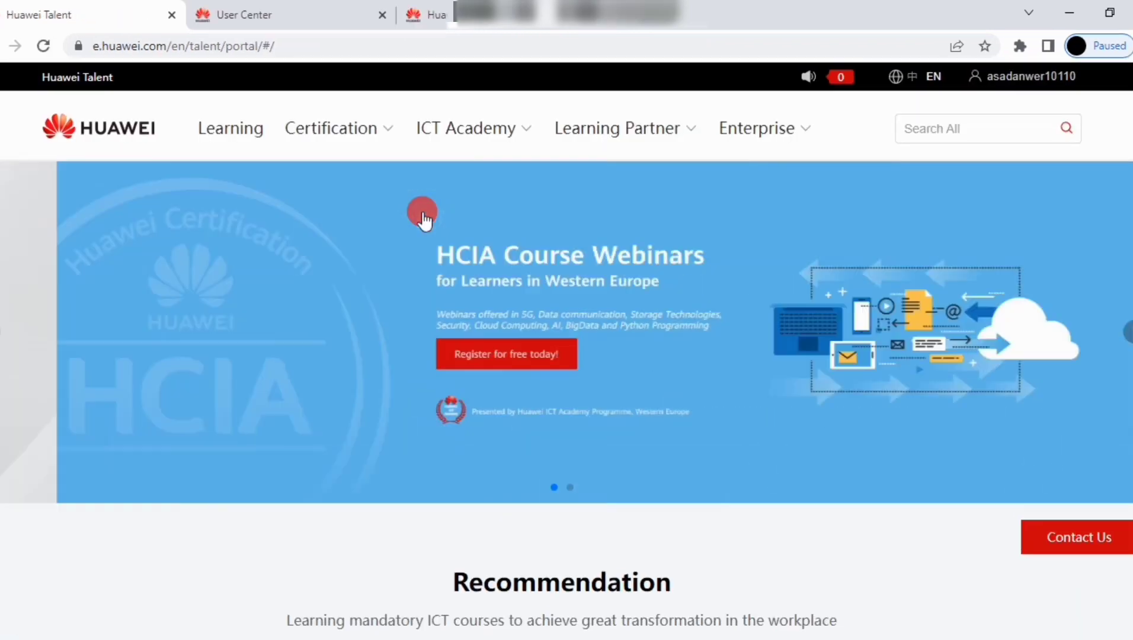
pyautogui.moveTo(1022, 75)
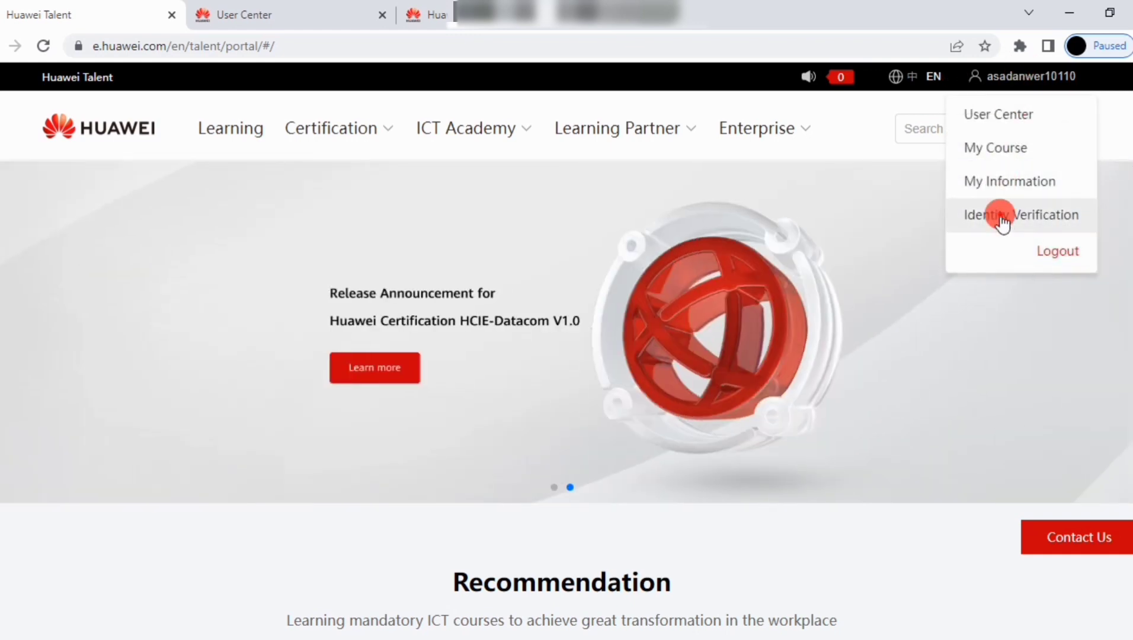
# - Choose Identity Verification from the account menu
pyautogui.click(1002, 218)
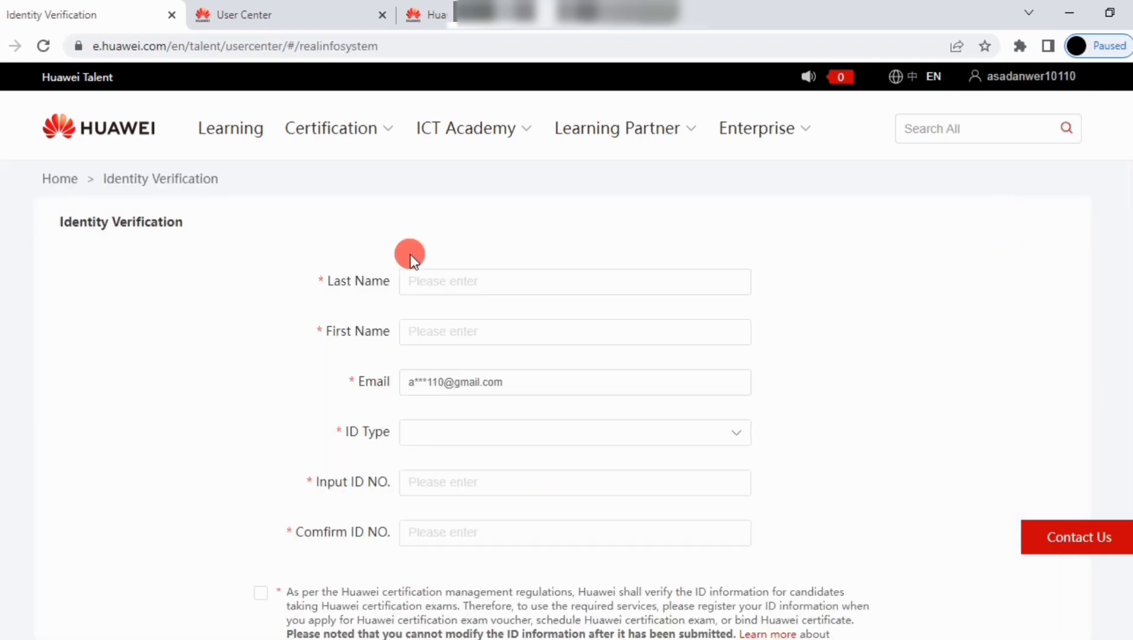
# - Fill in the last name, fixing a typo, and the first name
pyautogui.click(433, 283)
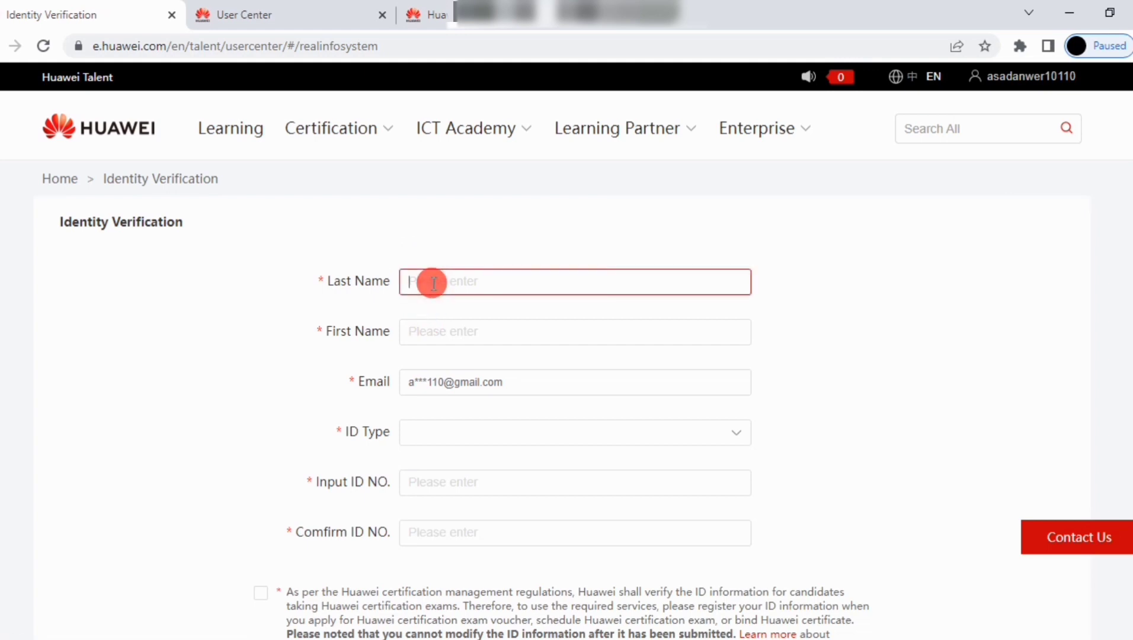
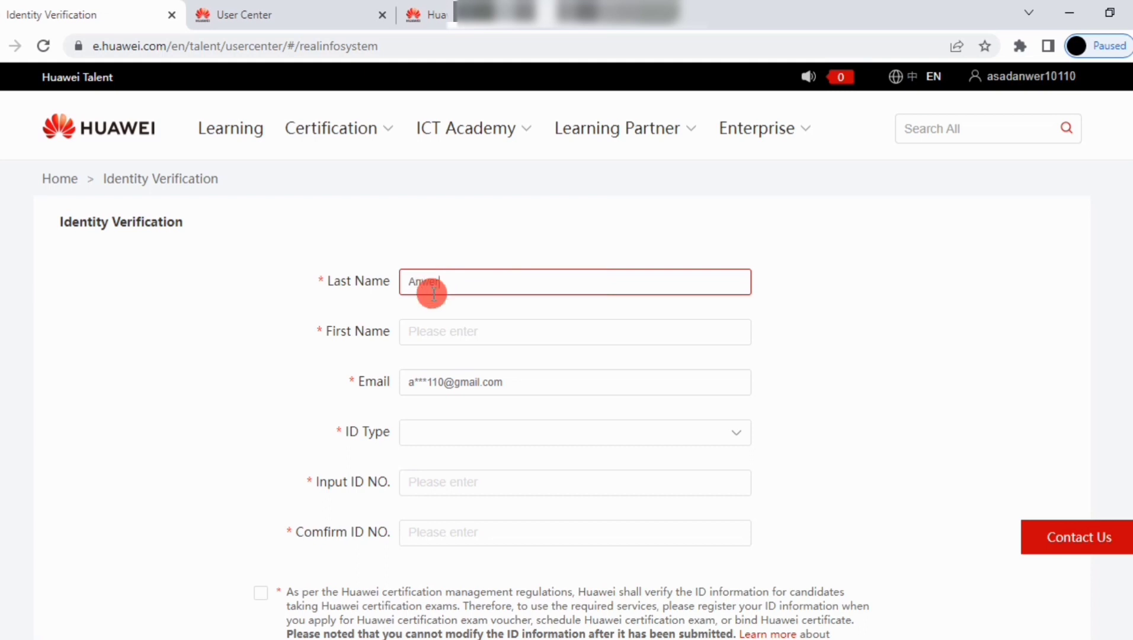
pyautogui.click(435, 326)
pyautogui.write('Asad')
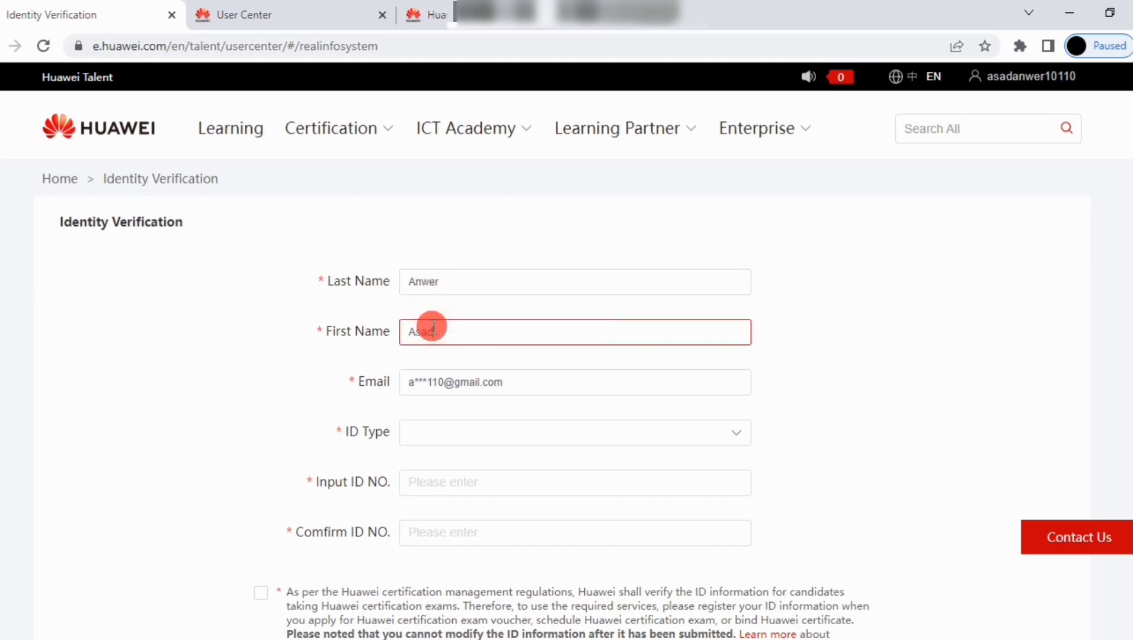
# - Choose Local ID Card as the ID type and enter and confirm the ID number
pyautogui.click(443, 435)
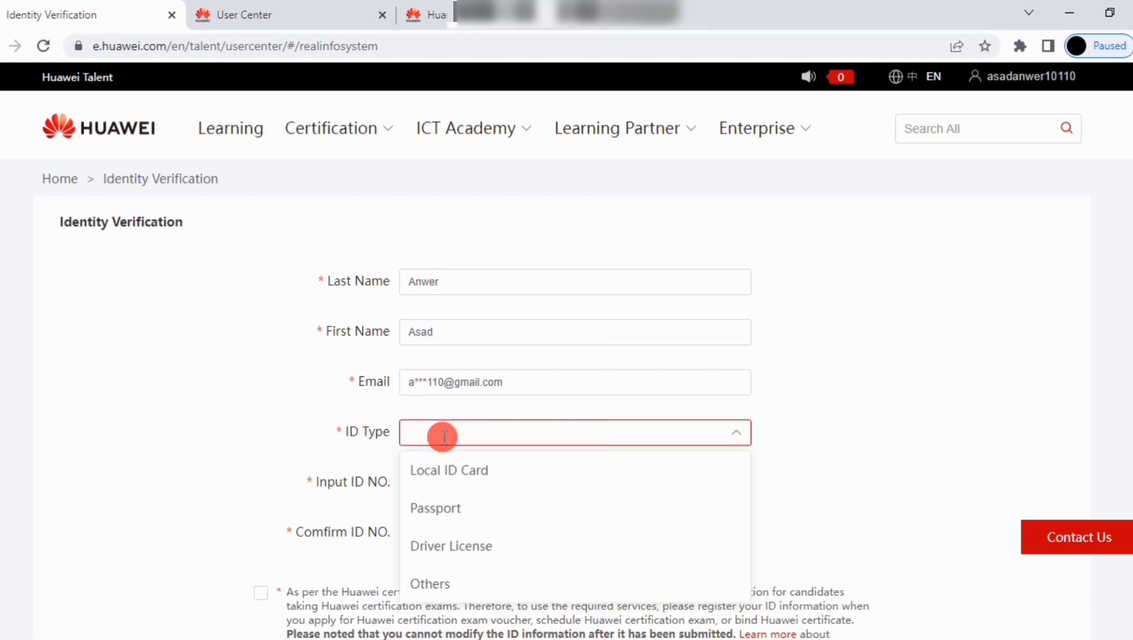
pyautogui.click(485, 474)
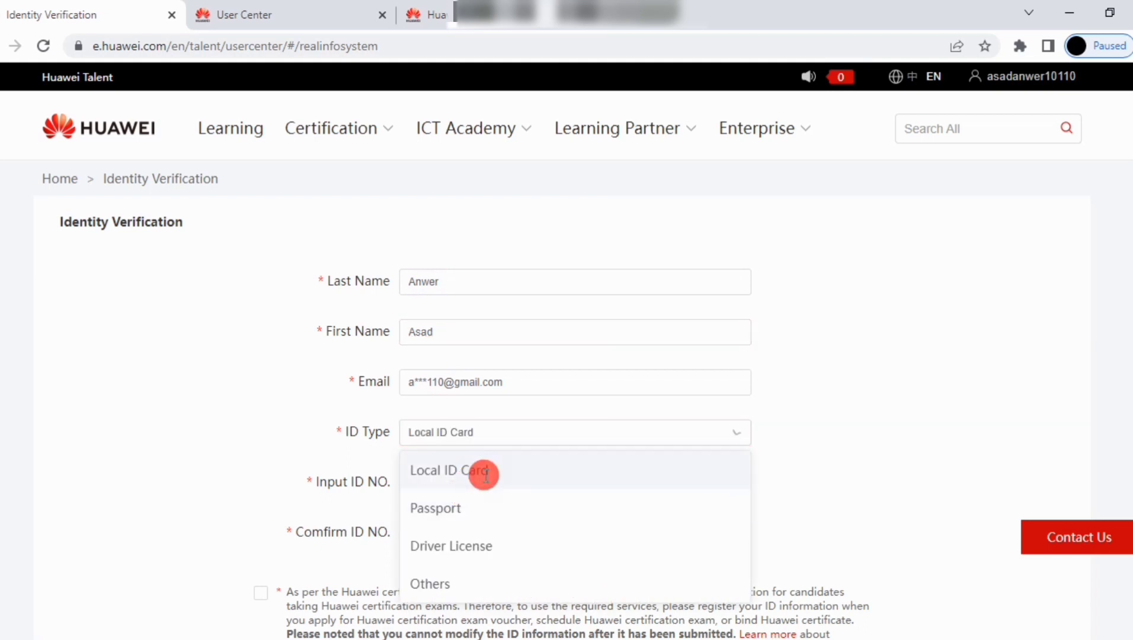
pyautogui.click(433, 488)
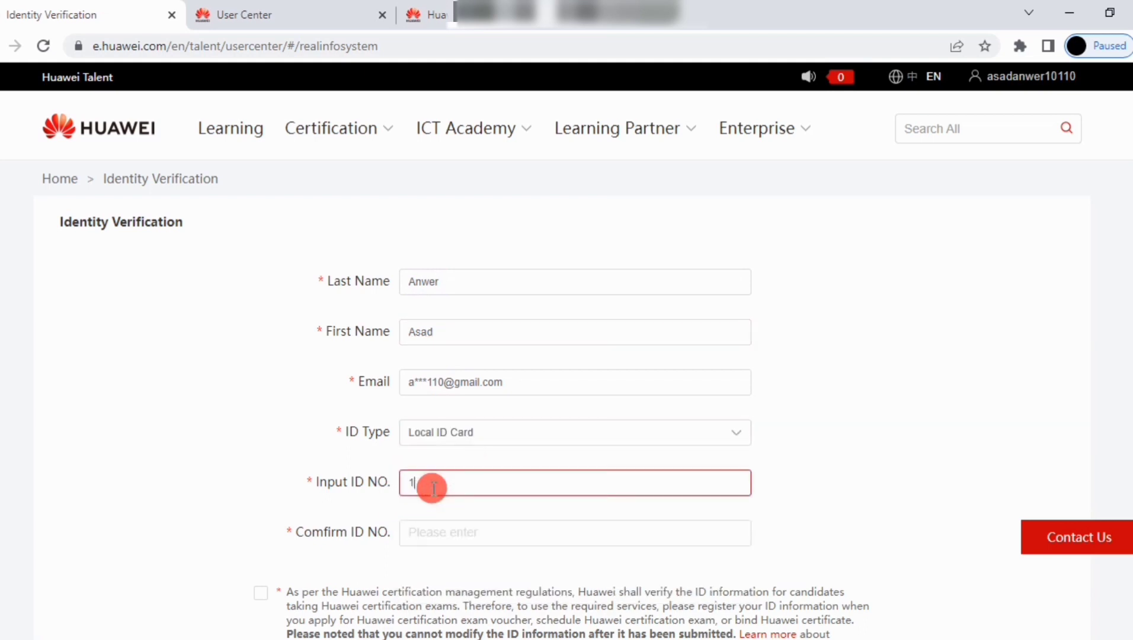
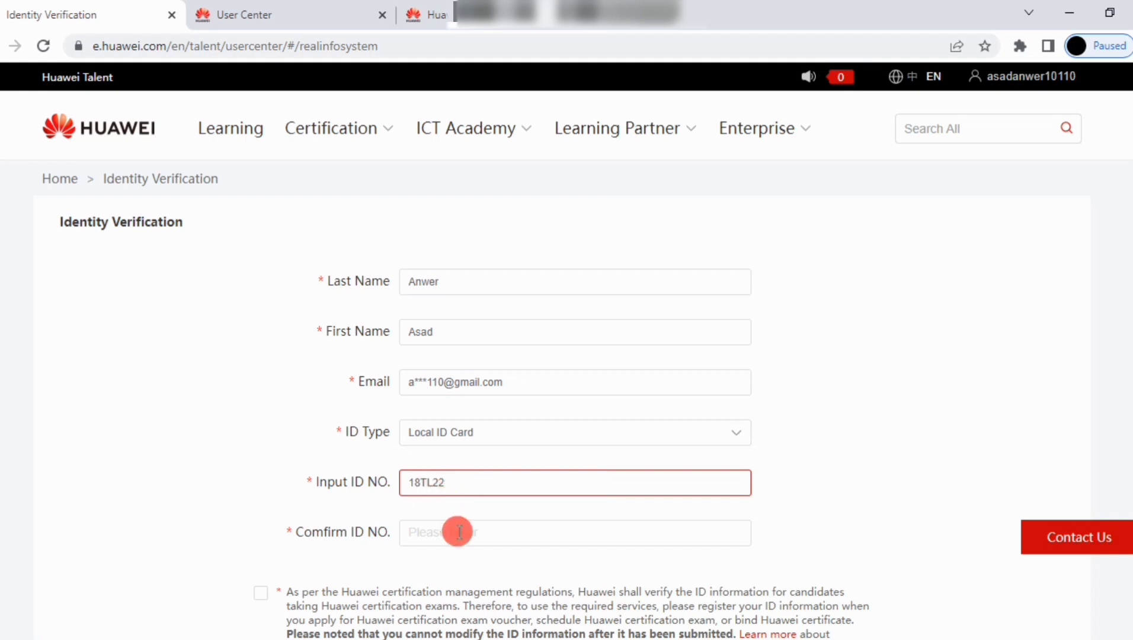
pyautogui.click(463, 534)
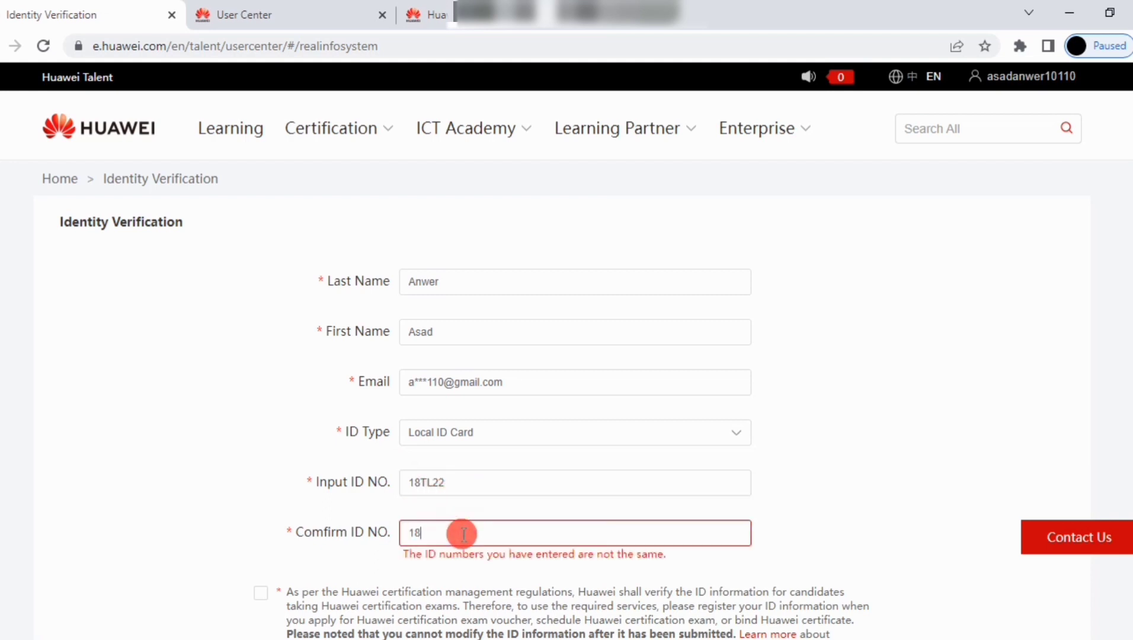
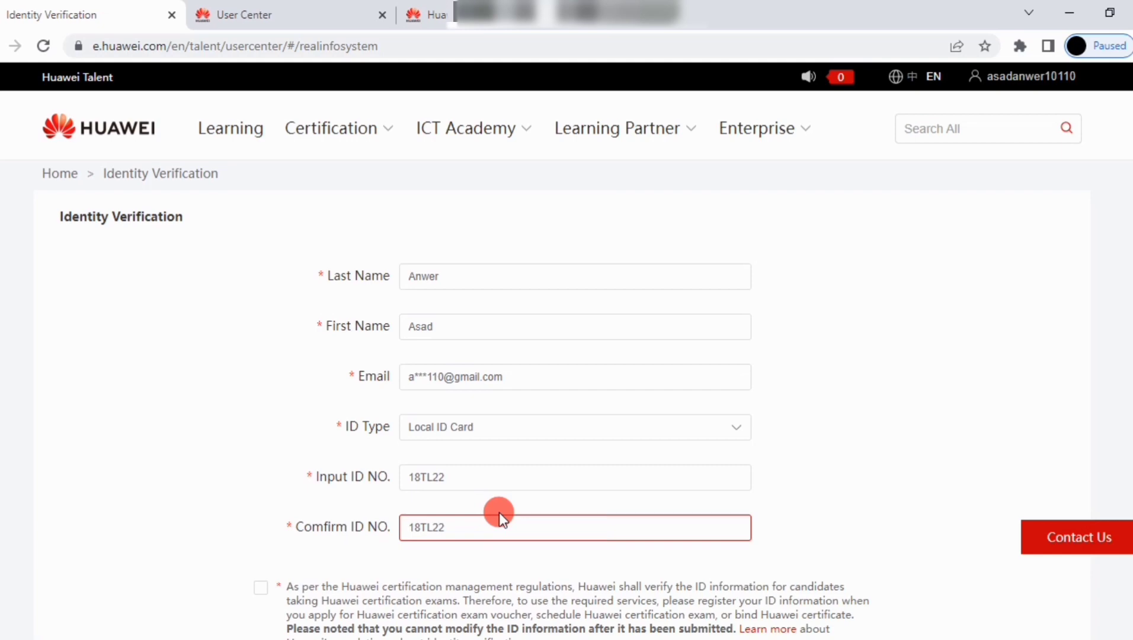
# - Tick the privacy policy and ID verification regulations consent boxes
pyautogui.scroll(-3, 499, 451)
pyautogui.scroll(-2, 356, 442)
pyautogui.click(261, 417)
pyautogui.click(261, 328)
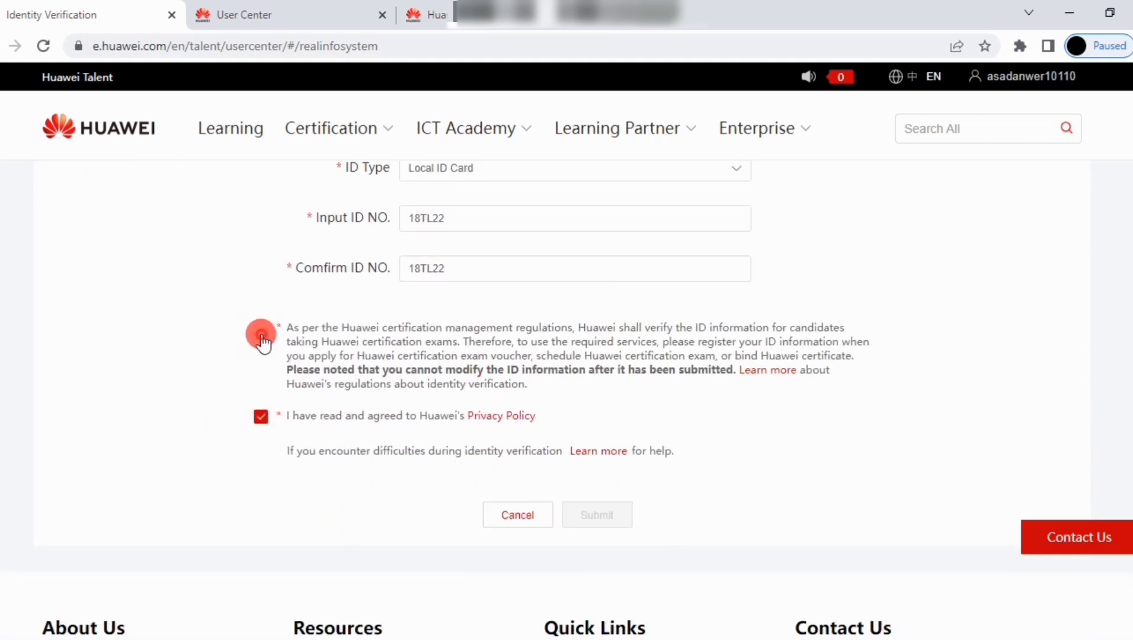
# - Submit the identity details, confirm the notice and acknowledge the success message
pyautogui.click(599, 527)
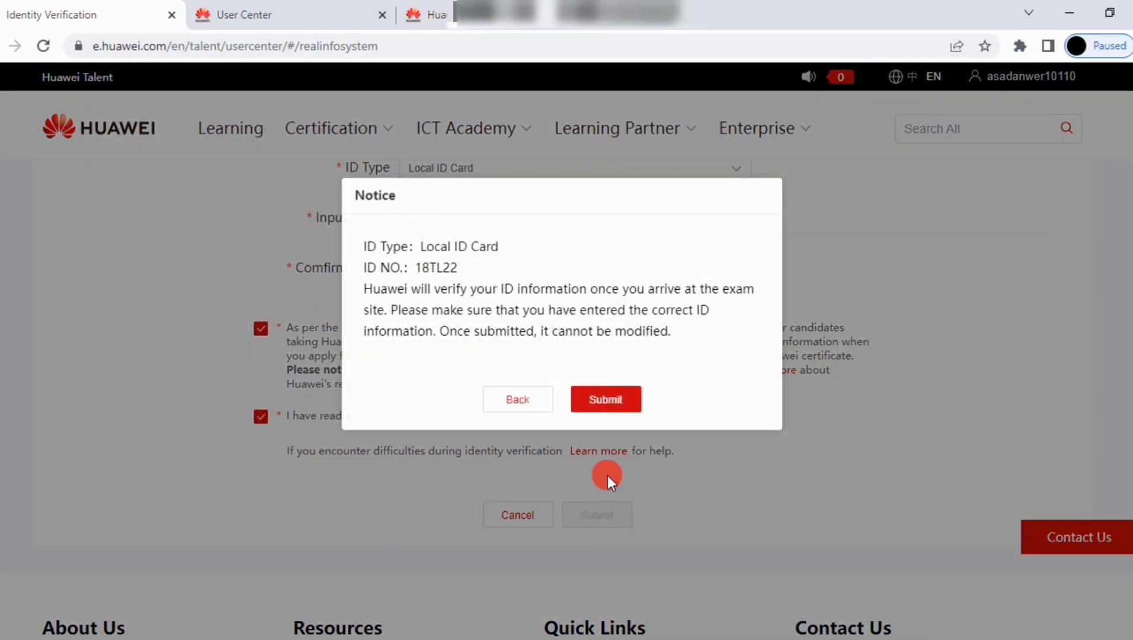
pyautogui.click(601, 408)
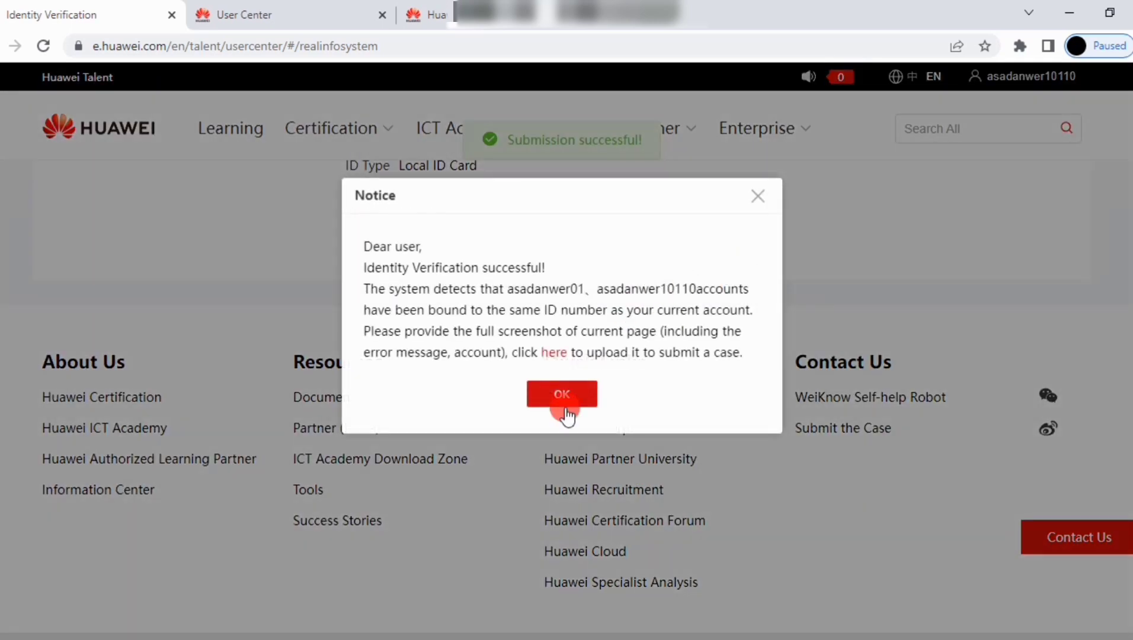
pyautogui.click(561, 396)
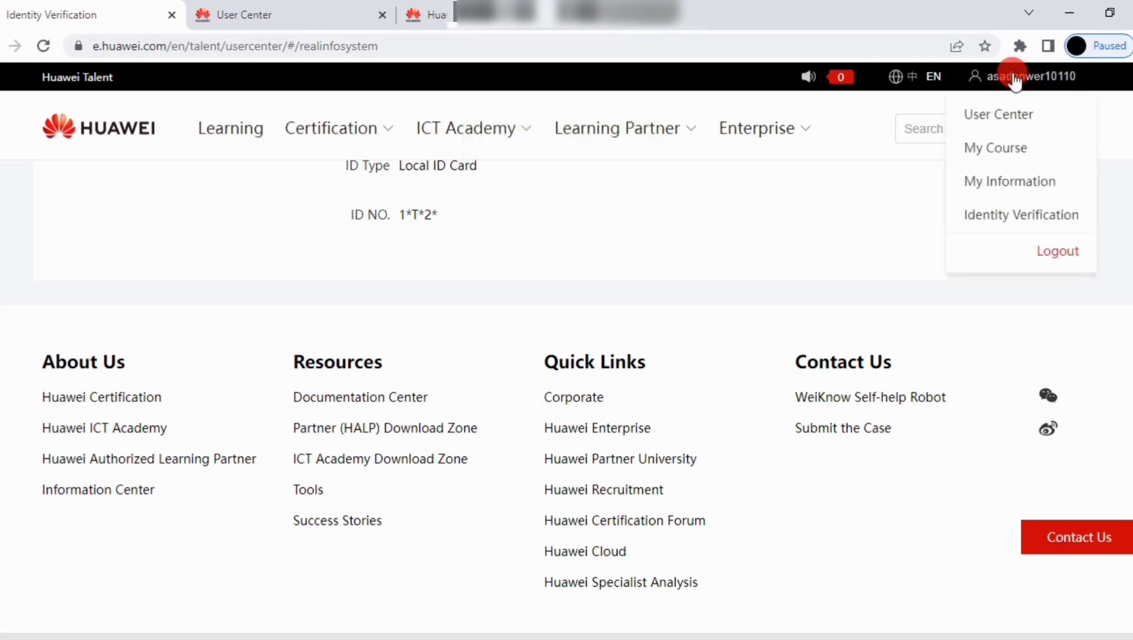
pyautogui.click(1014, 216)
# - Make the account's role Associate-Student (ICT Academy student) on the personal information page
pyautogui.click(1009, 180)
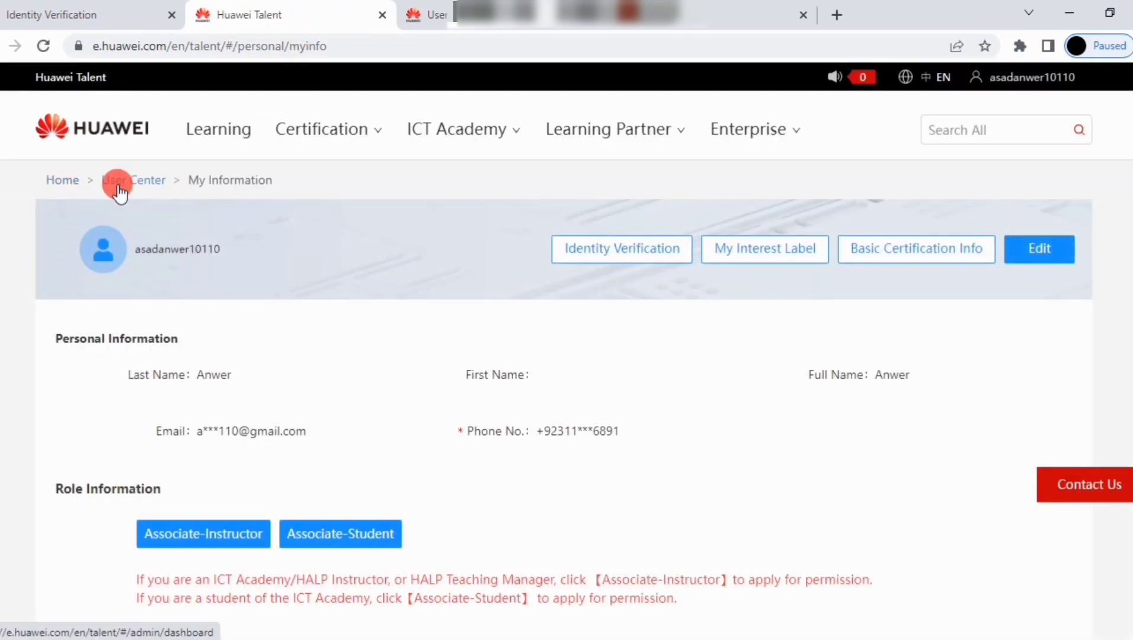
pyautogui.scroll(-3, 417, 379)
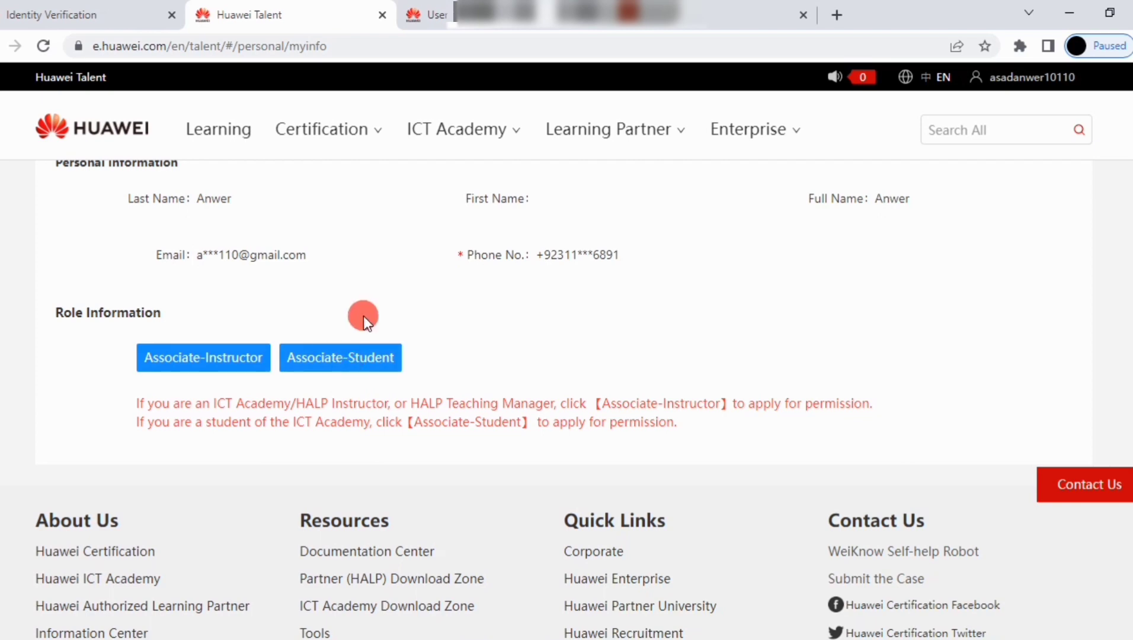
pyautogui.click(356, 356)
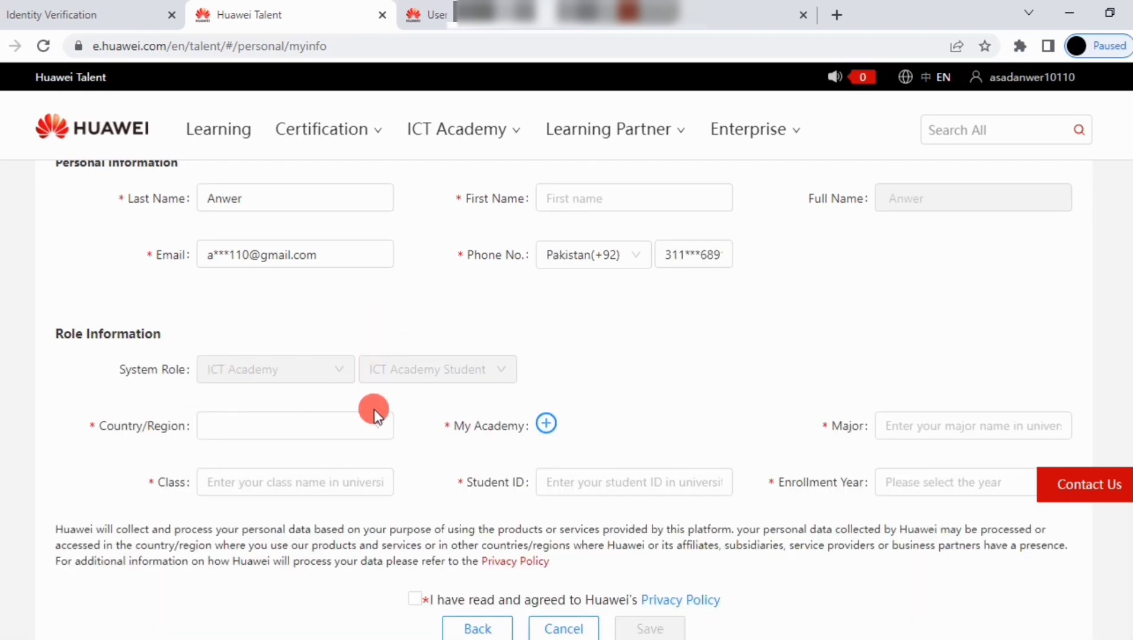
# - Set the country/region to Pakistan by searching 'pak'
pyautogui.scroll(-3, 415, 403)
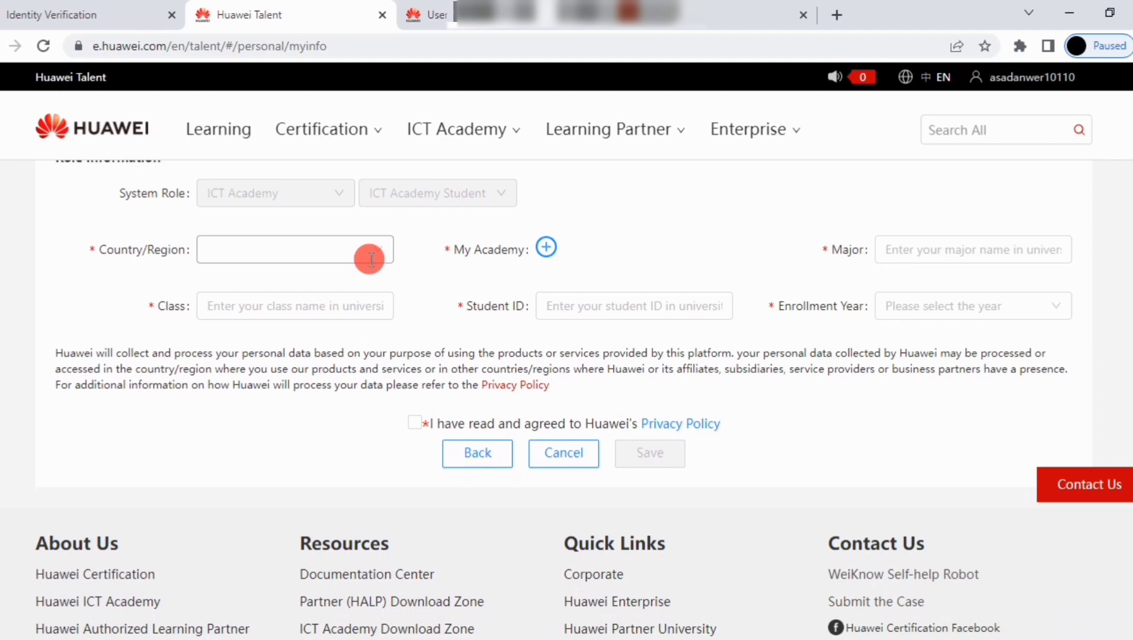
pyautogui.click(370, 259)
pyautogui.write('pak')
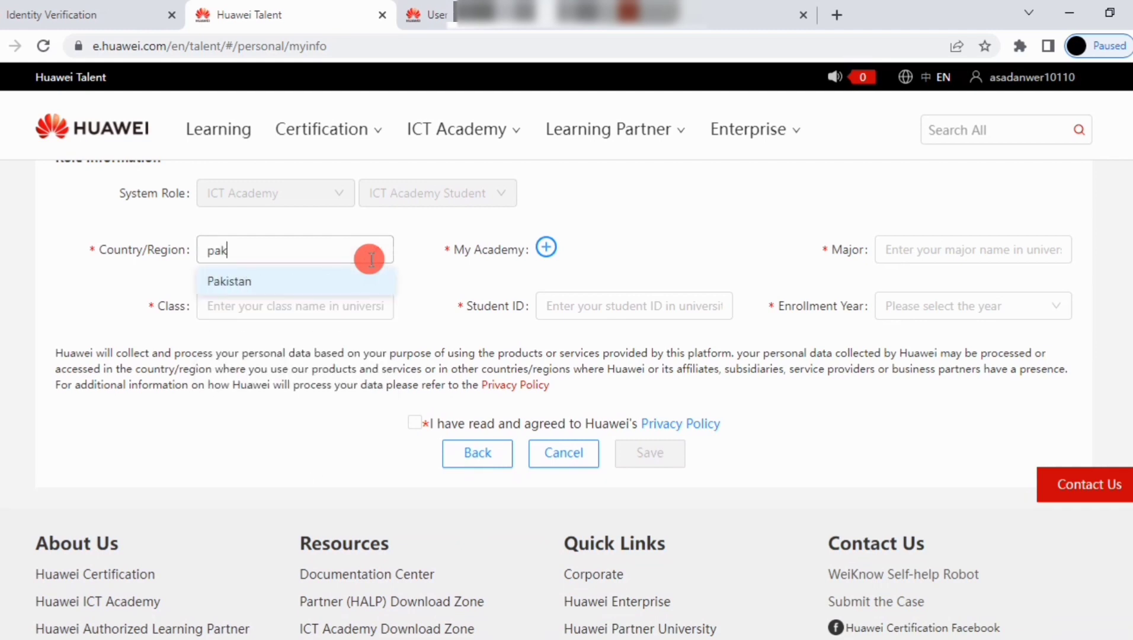
pyautogui.click(370, 278)
pyautogui.click(546, 252)
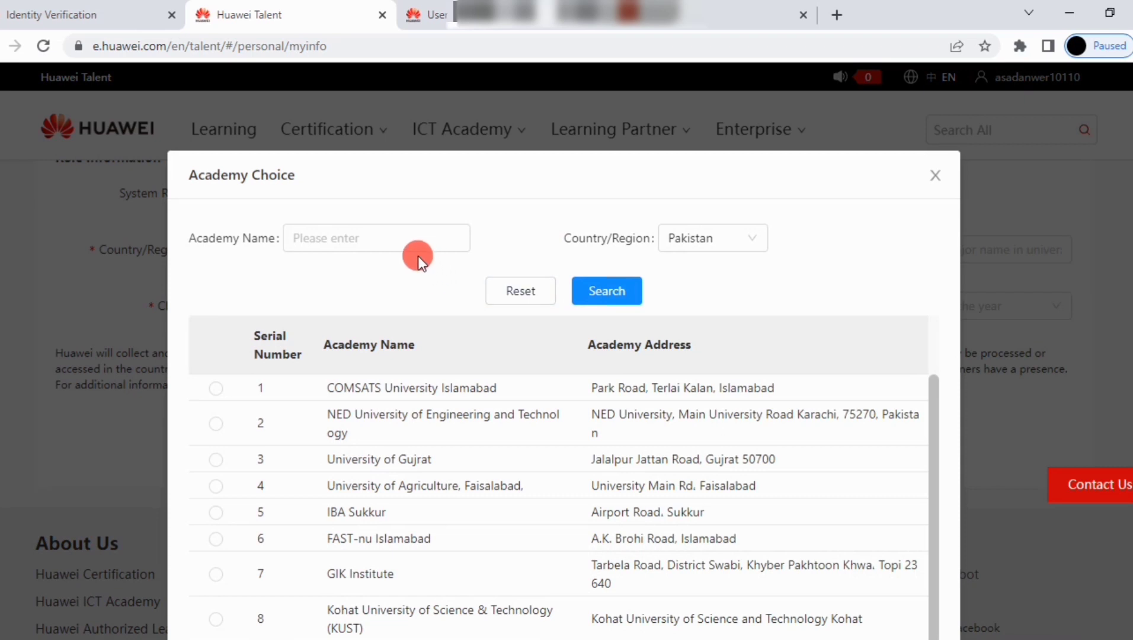
# - Search academies for 'mehr' and save Mehran University of Engineering & Technology as the academy
pyautogui.click(375, 239)
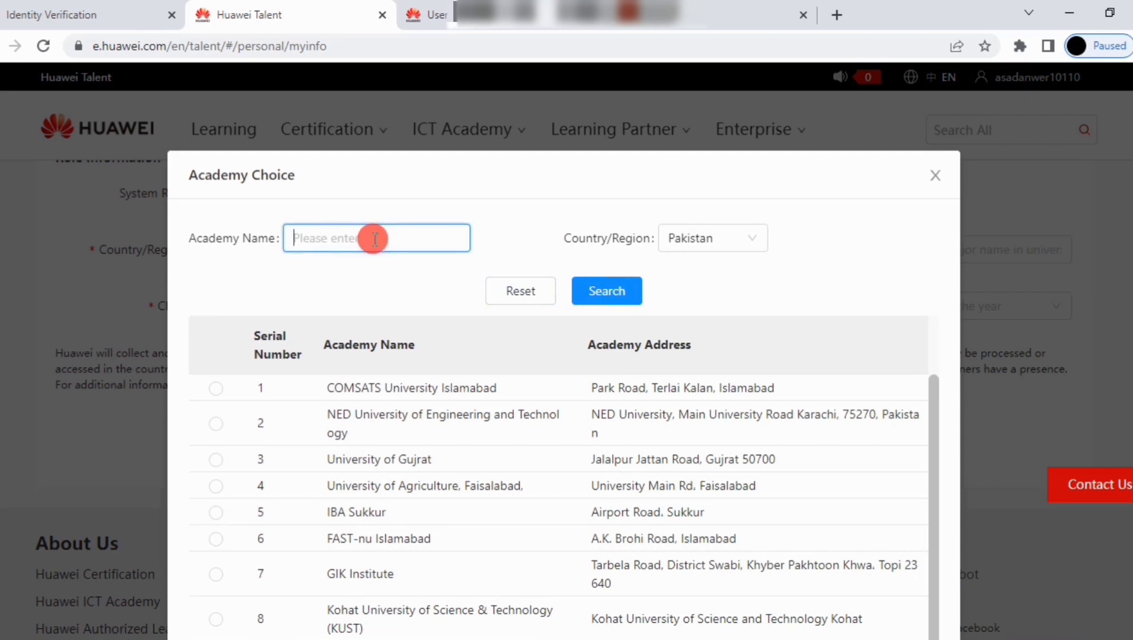
pyautogui.write('meh')
pyautogui.write('ran')
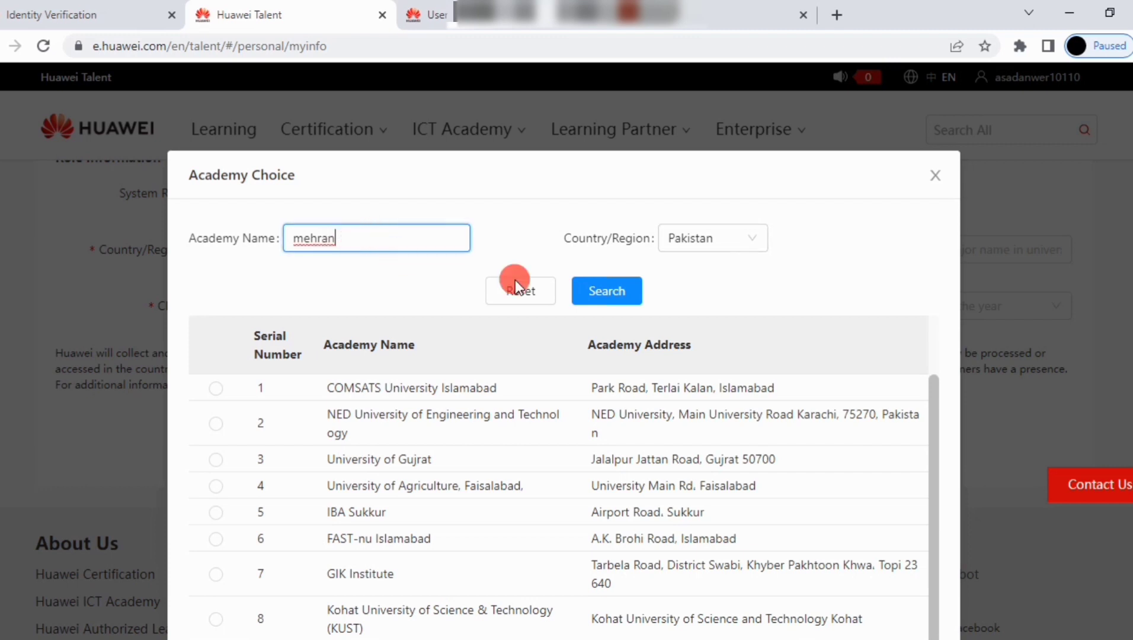
pyautogui.click(607, 298)
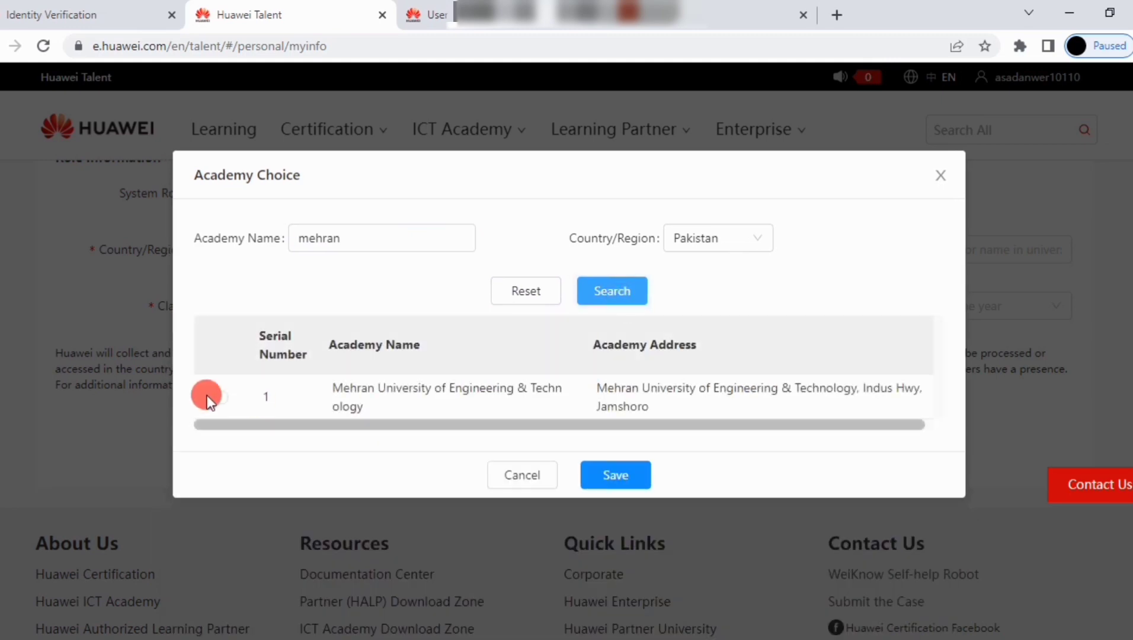
pyautogui.click(220, 404)
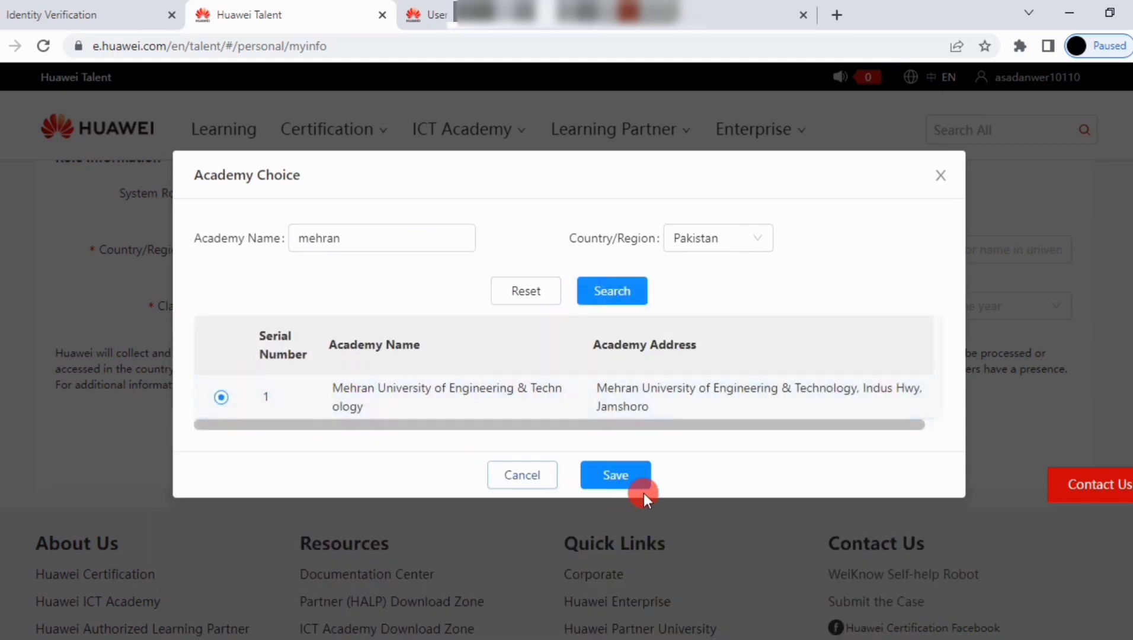
pyautogui.click(619, 477)
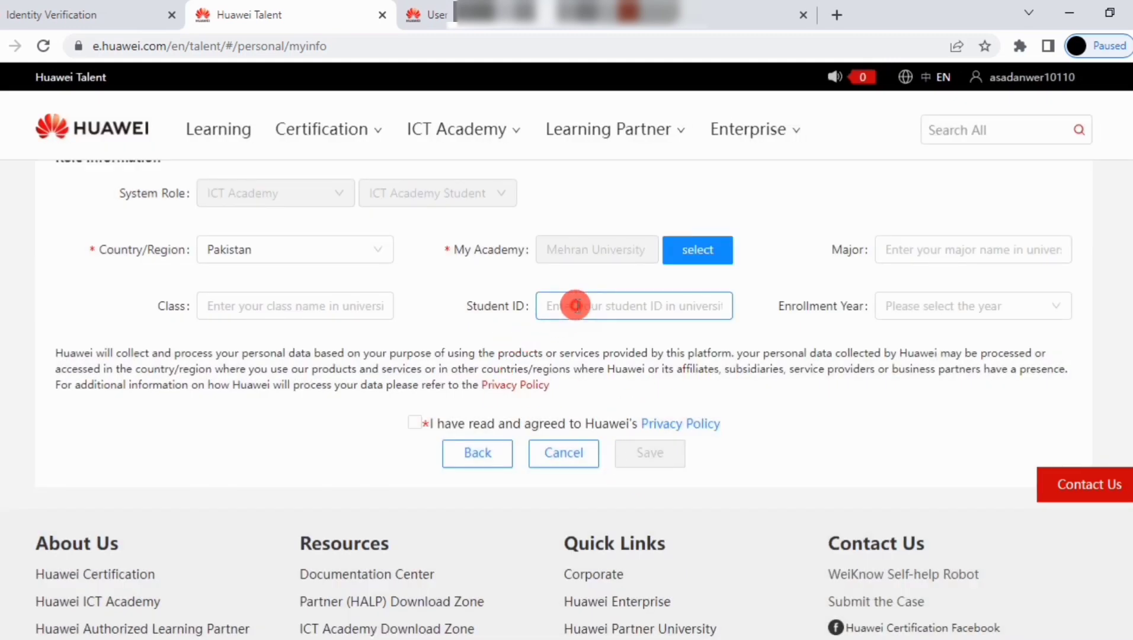
# - Enter major Telecom, class ICT, the student ID and enrollment year 2022, accept privacy, and save
pyautogui.click(570, 303)
pyautogui.click(902, 250)
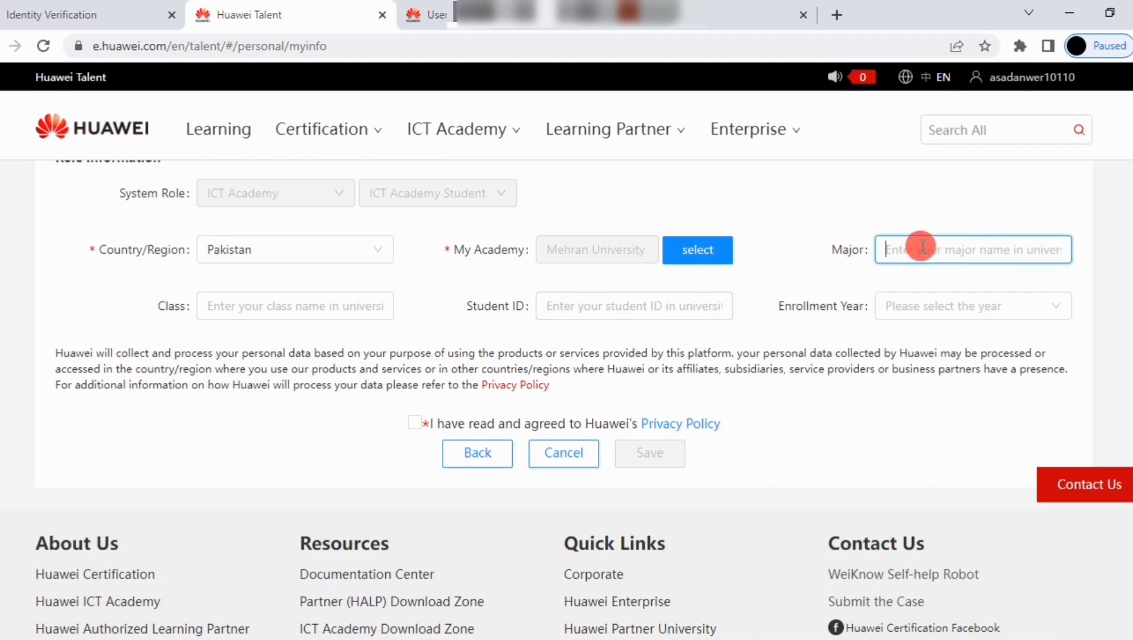
pyautogui.write('Telecom')
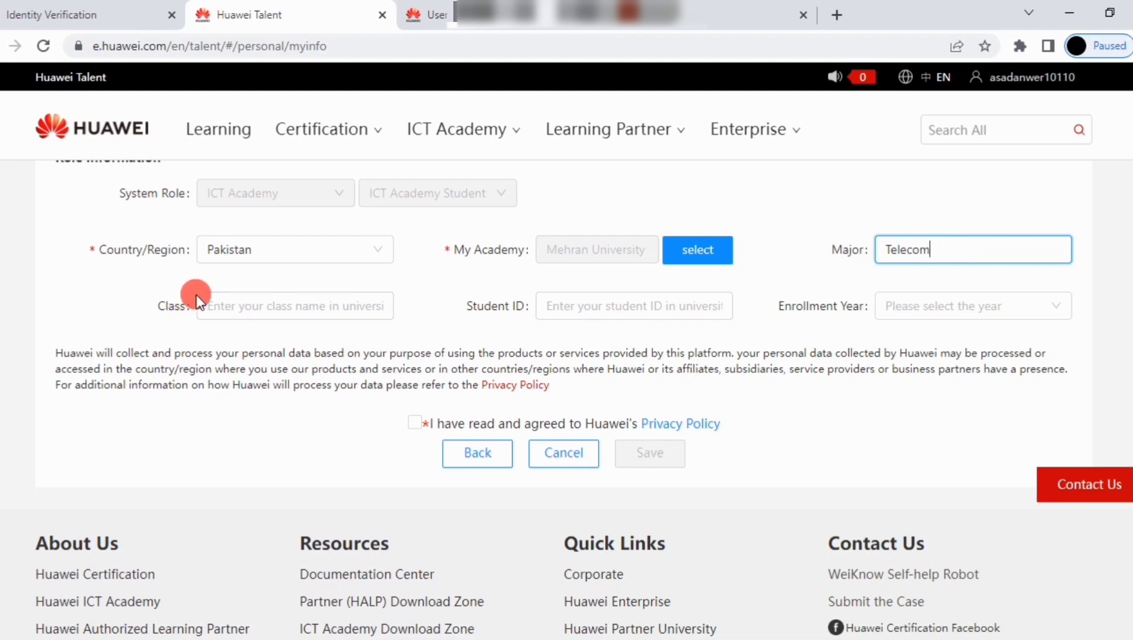
pyautogui.click(214, 306)
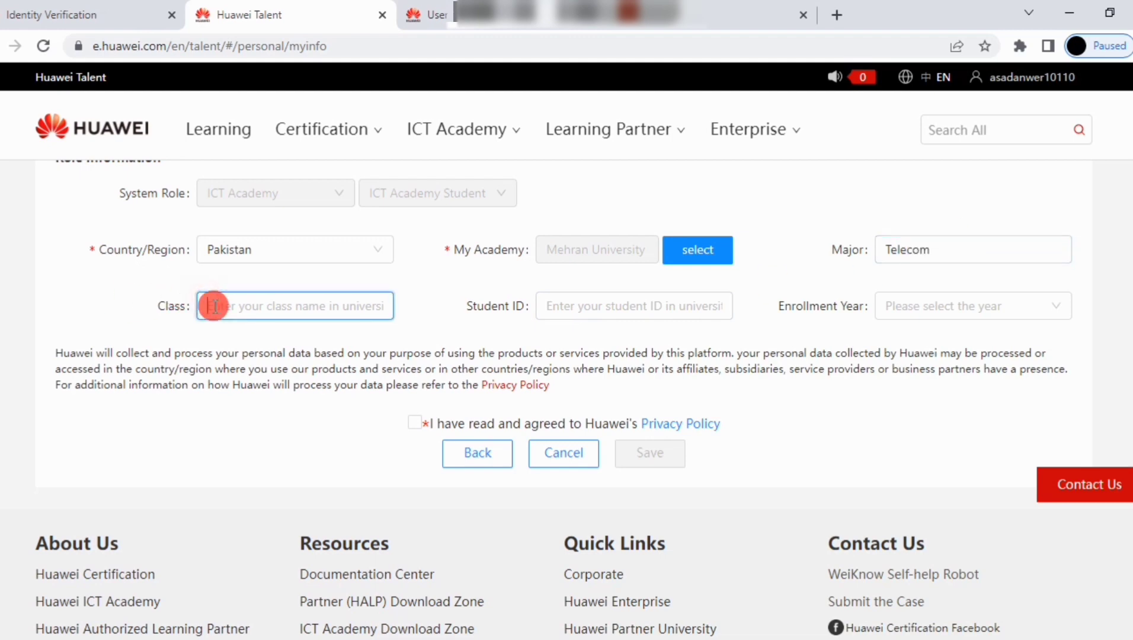
pyautogui.write('2')
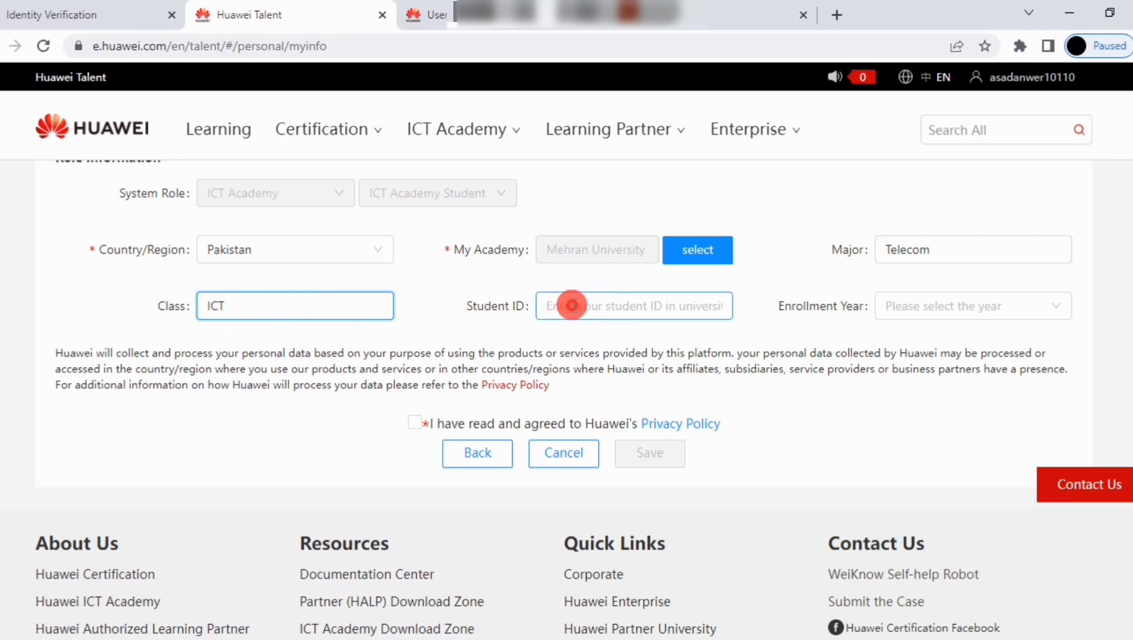
pyautogui.click(572, 306)
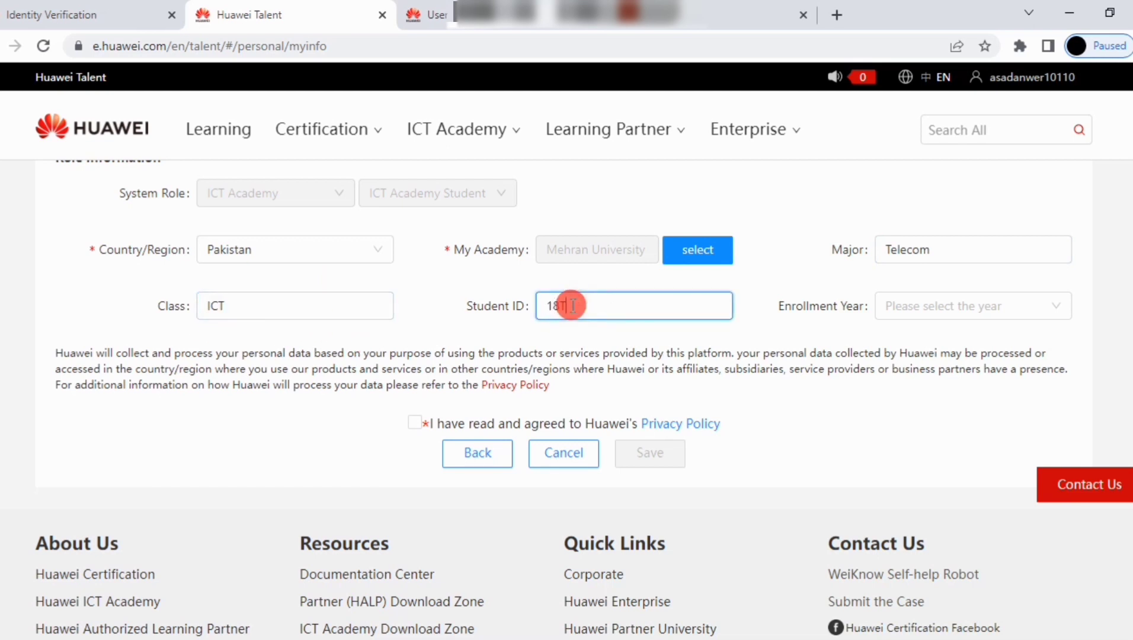
pyautogui.click(940, 308)
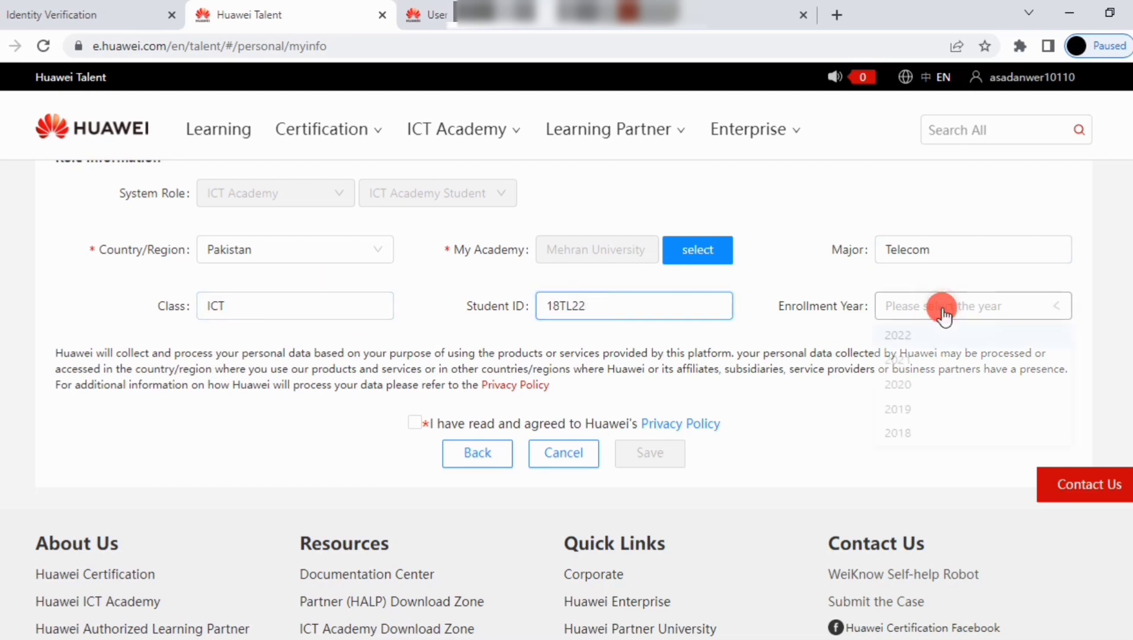
pyautogui.click(935, 344)
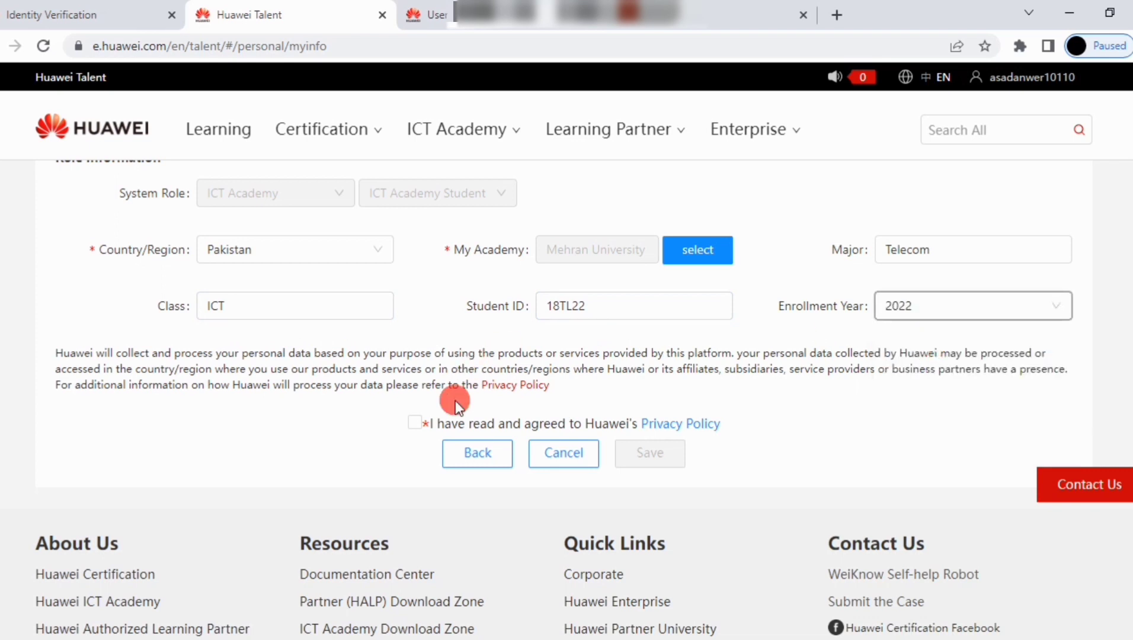
pyautogui.click(407, 425)
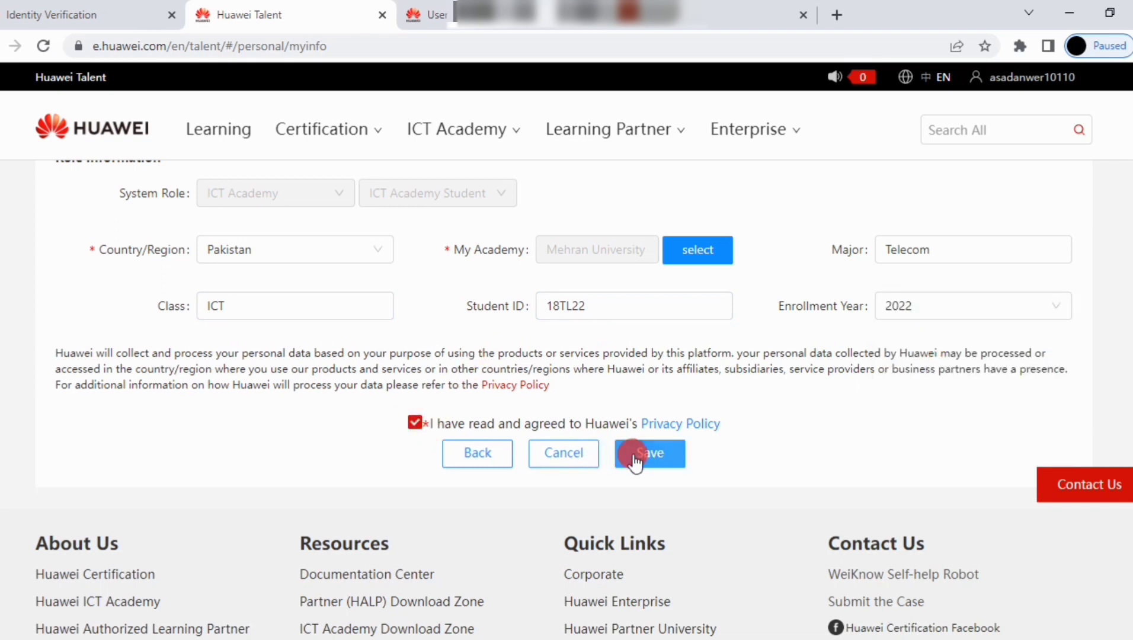
pyautogui.click(634, 460)
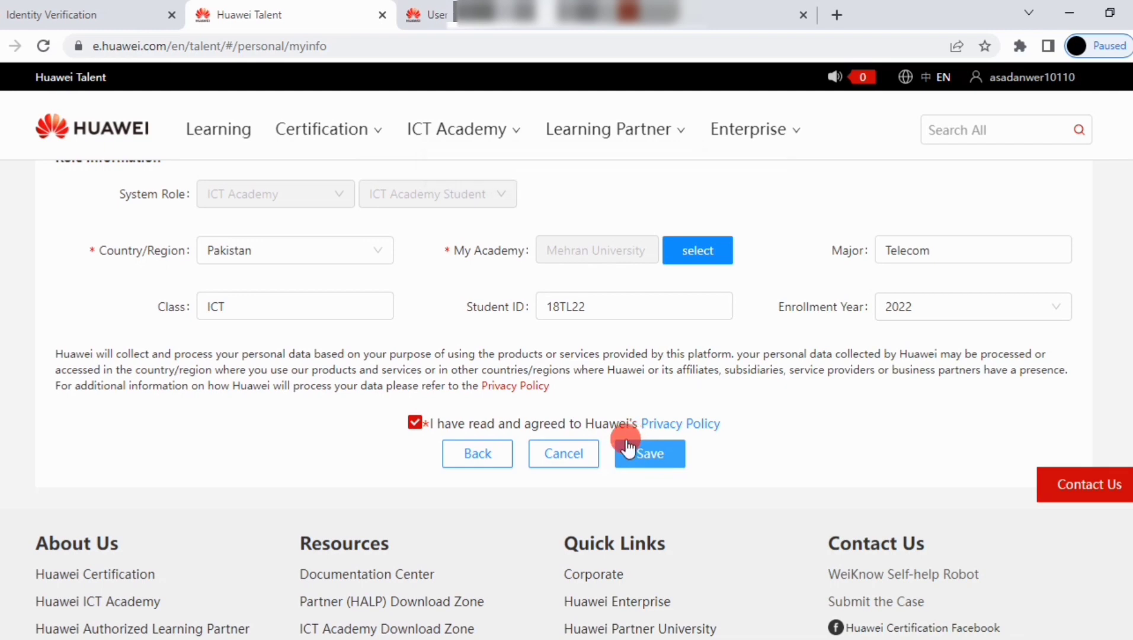
# - Fill in the missing required First Name field with the student's first name
pyautogui.scroll(2, 628, 445)
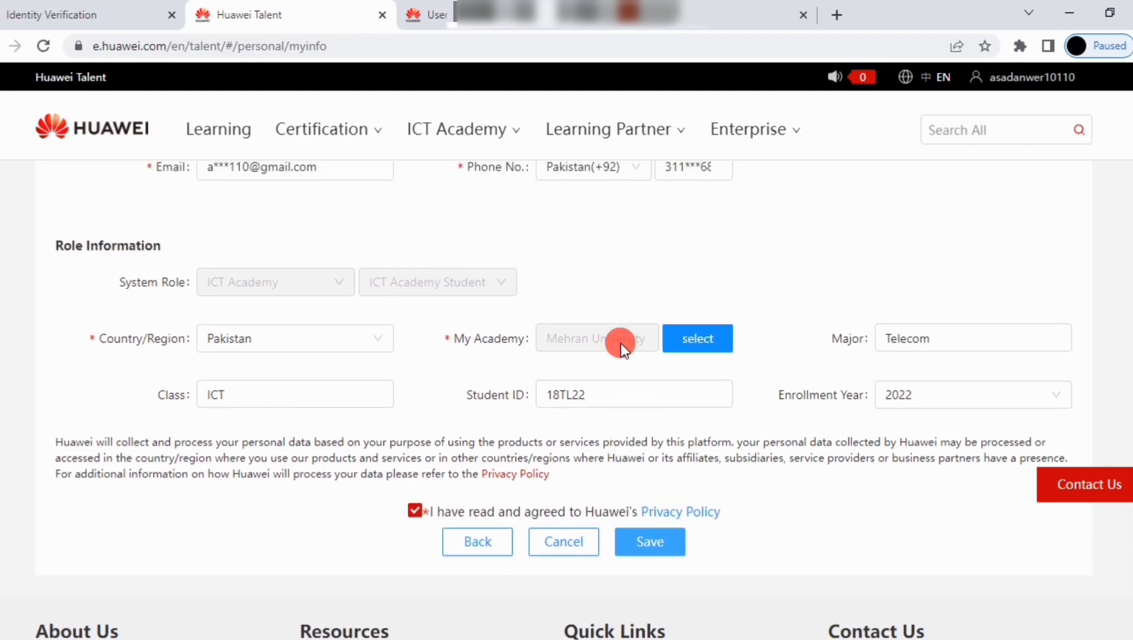
pyautogui.scroll(5, 620, 347)
pyautogui.click(591, 377)
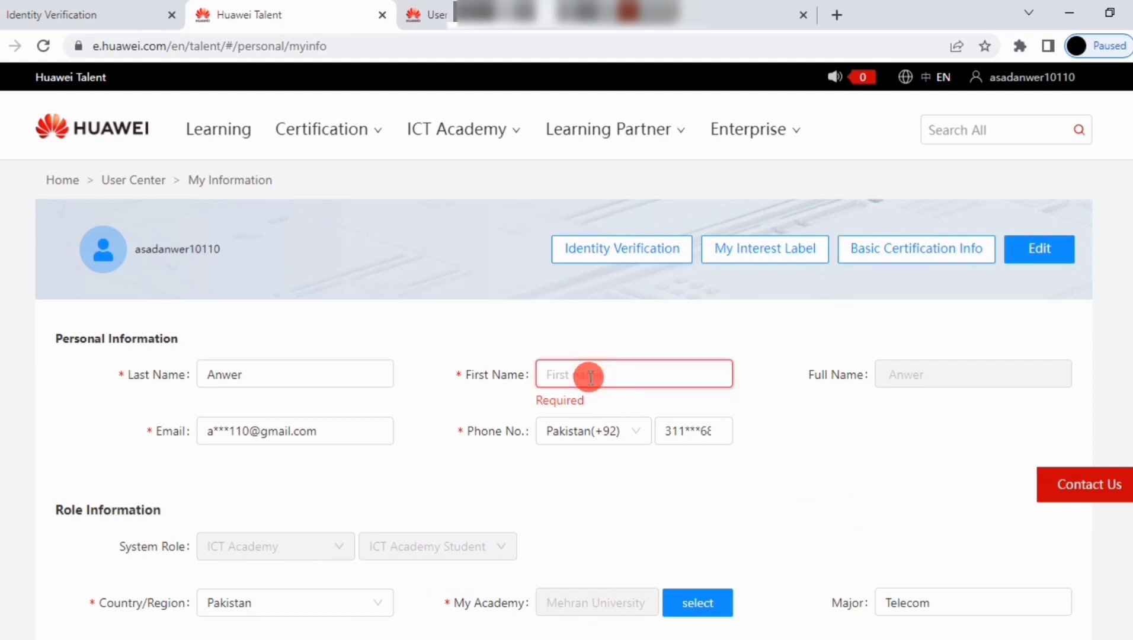
pyautogui.write('Asa')
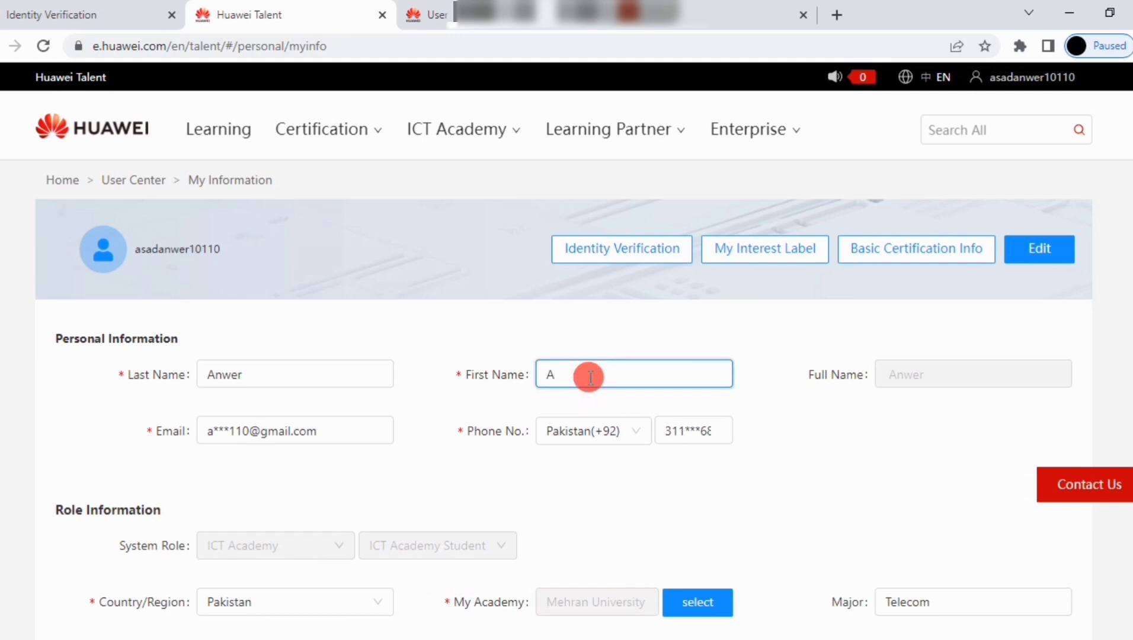
pyautogui.write('d')
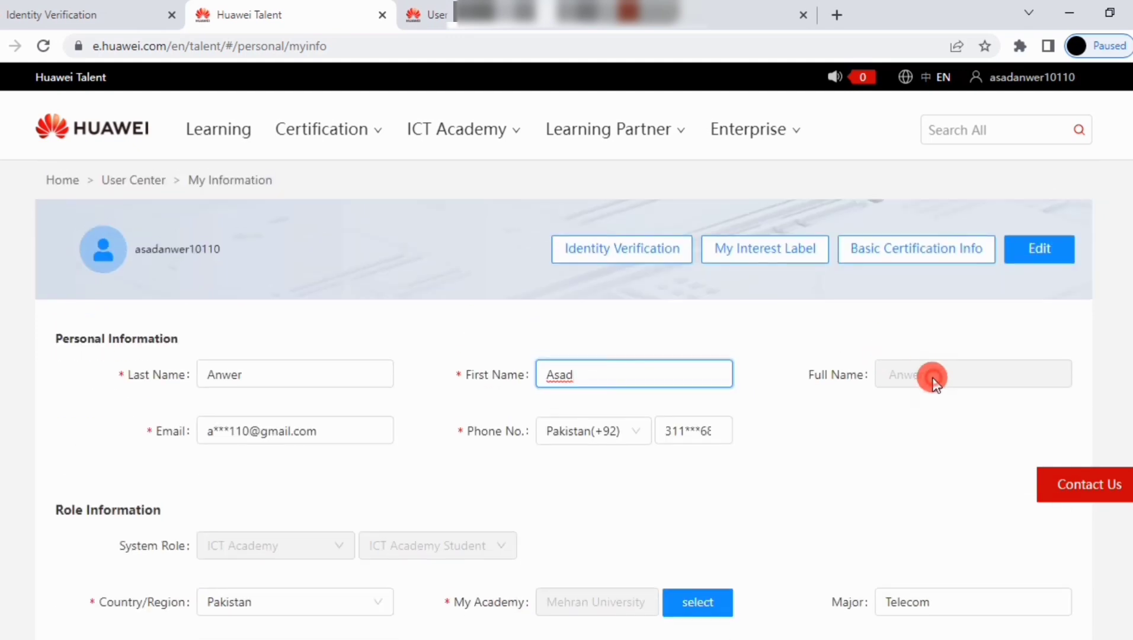
pyautogui.click(931, 374)
pyautogui.scroll(-3, 450, 444)
pyautogui.scroll(-3, 451, 442)
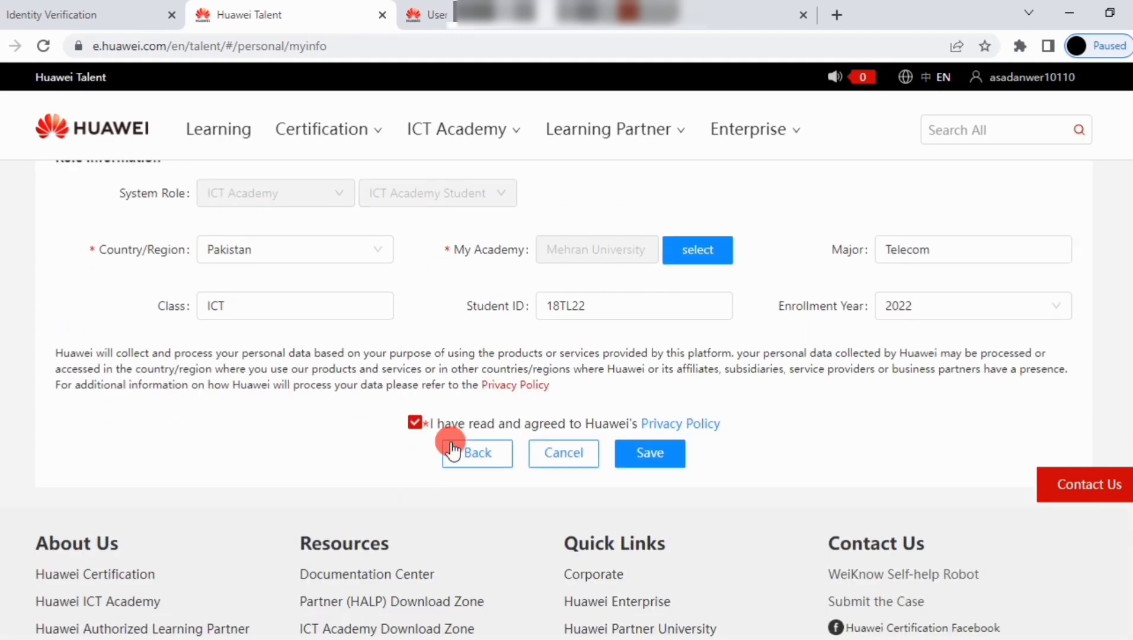
# - Save the My Information form to submit the ICT Academy Student role application
pyautogui.click(643, 454)
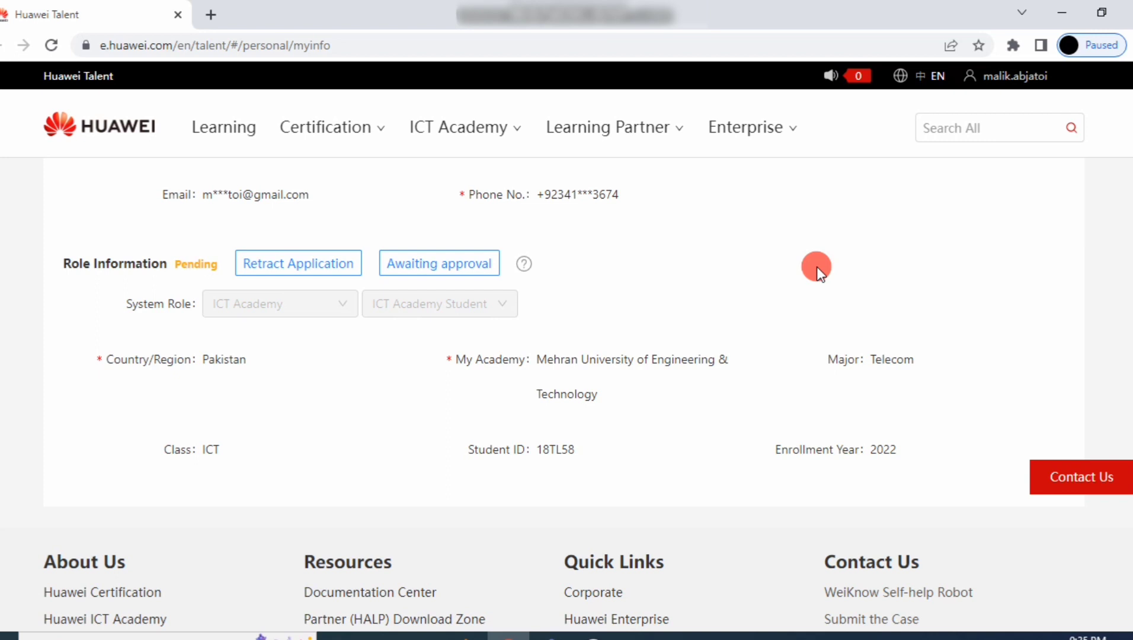
pyautogui.moveTo(459, 127)
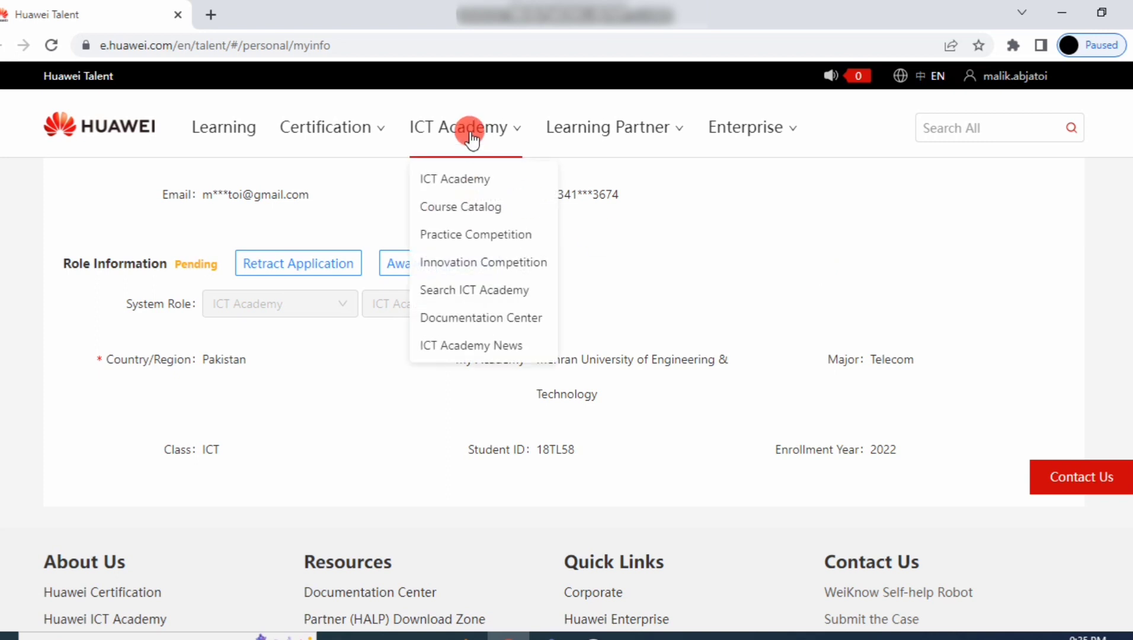
# - From the ICT Academy home page, open the Middle East practice competition's registration form
pyautogui.click(473, 179)
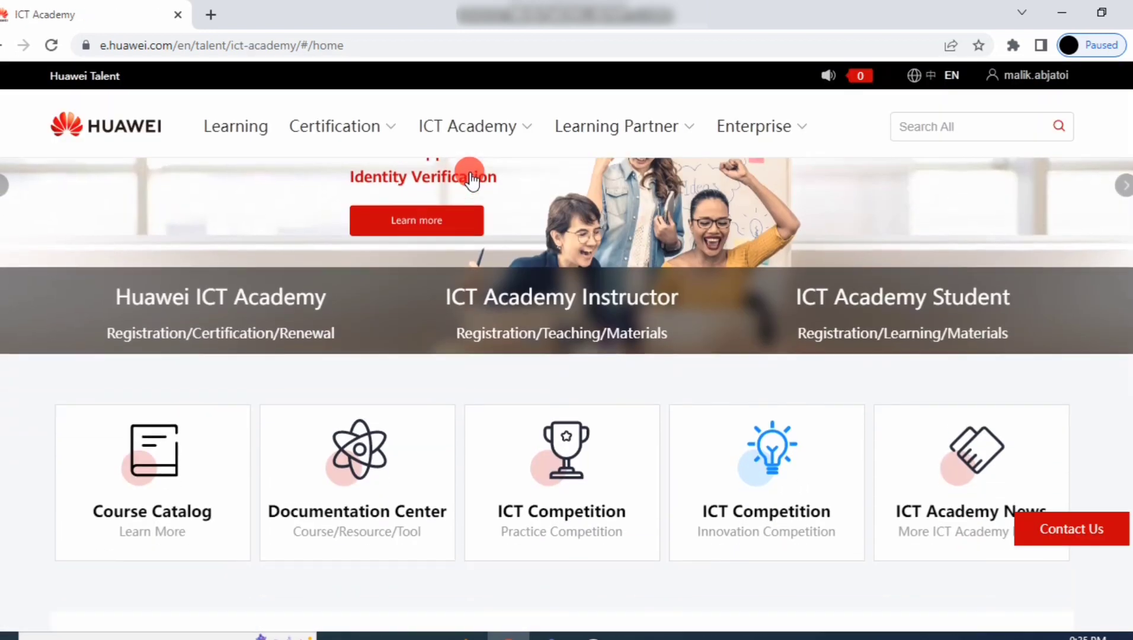
pyautogui.scroll(-2, 473, 179)
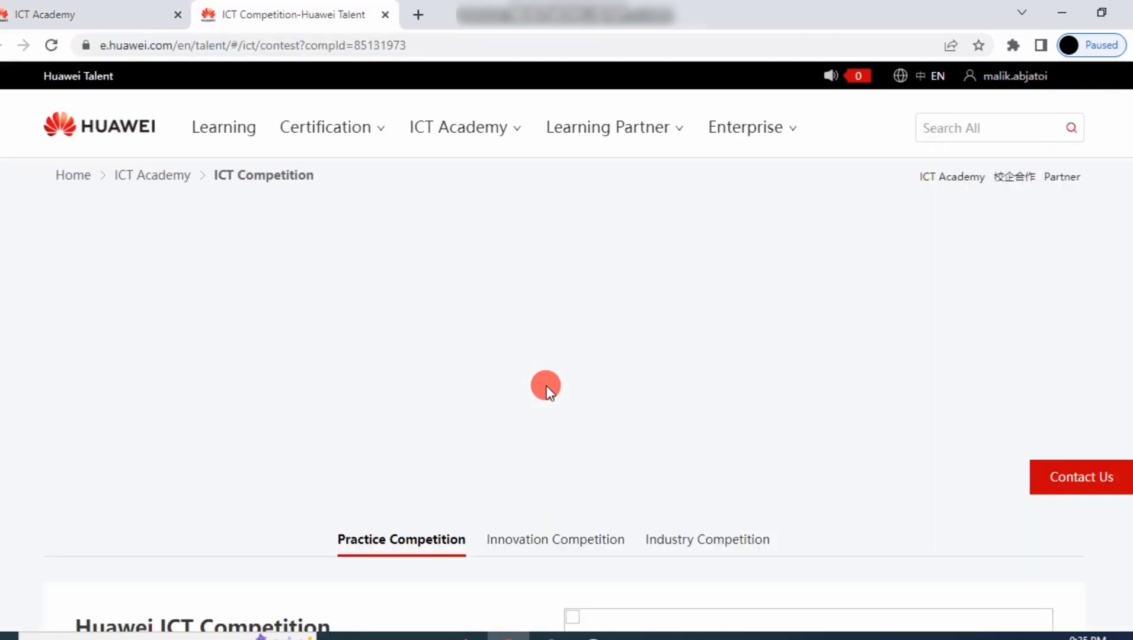
pyautogui.scroll(-5, 547, 387)
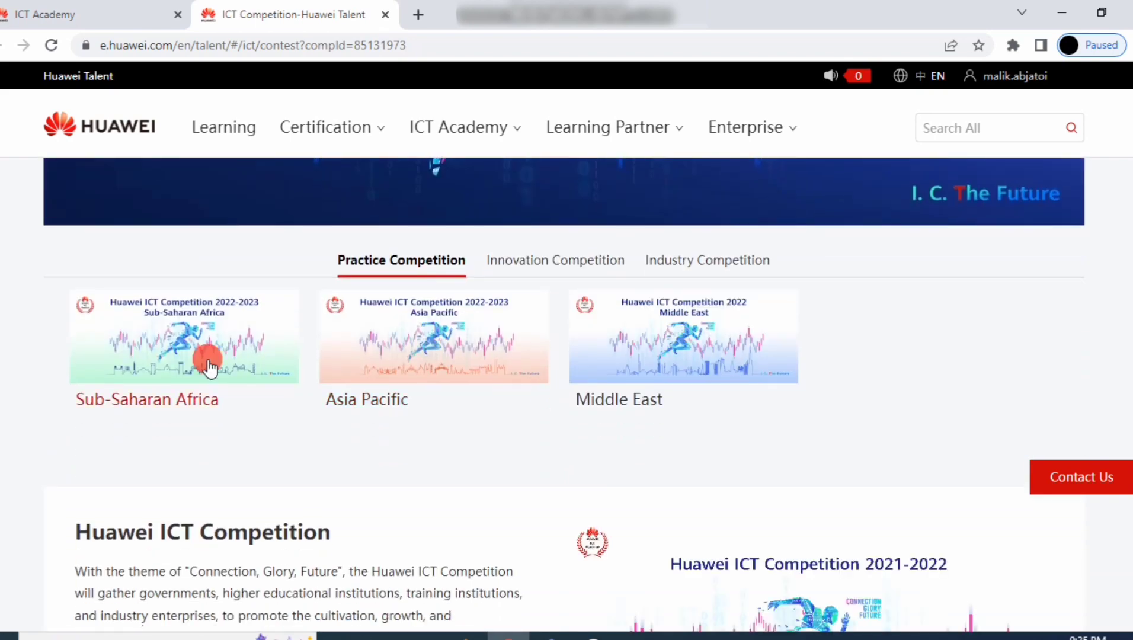
pyautogui.click(650, 354)
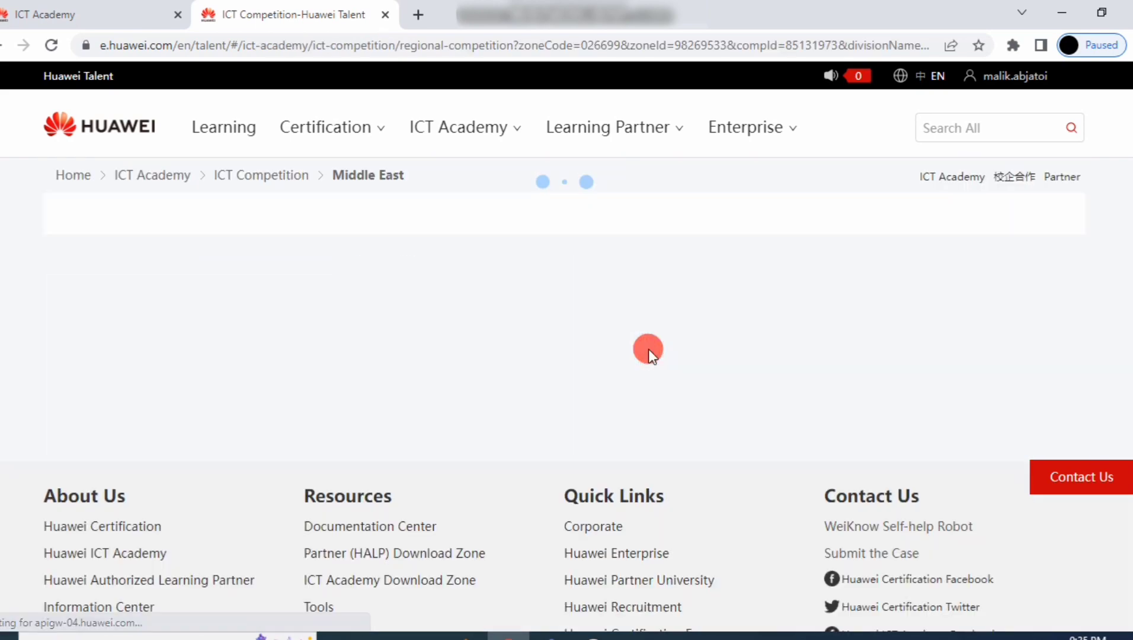
pyautogui.scroll(-2, 648, 349)
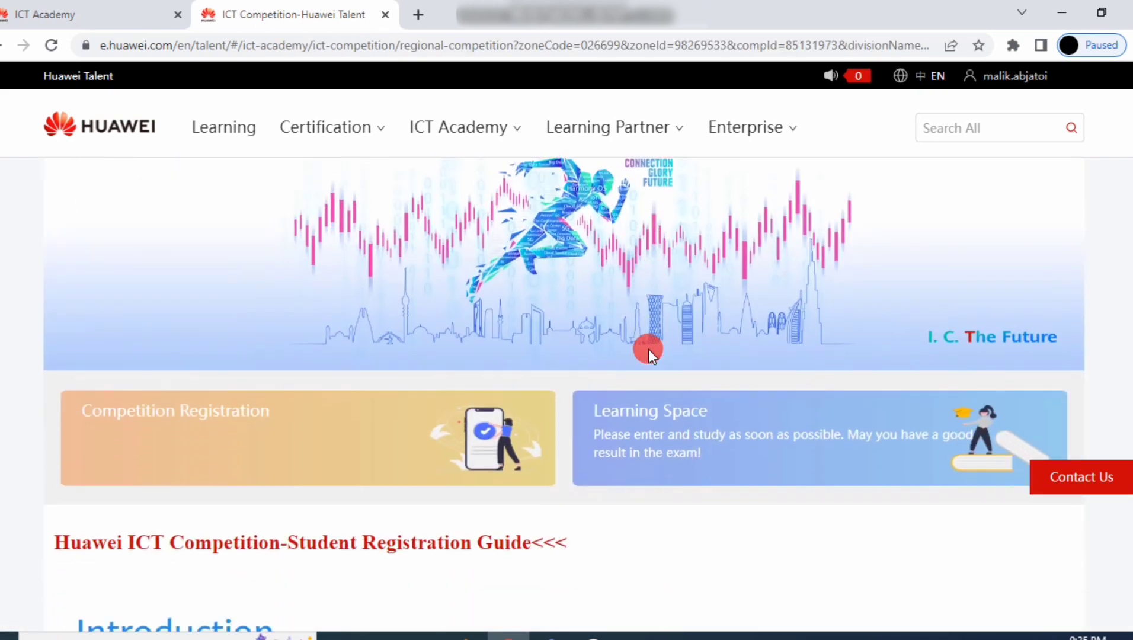
pyautogui.click(261, 438)
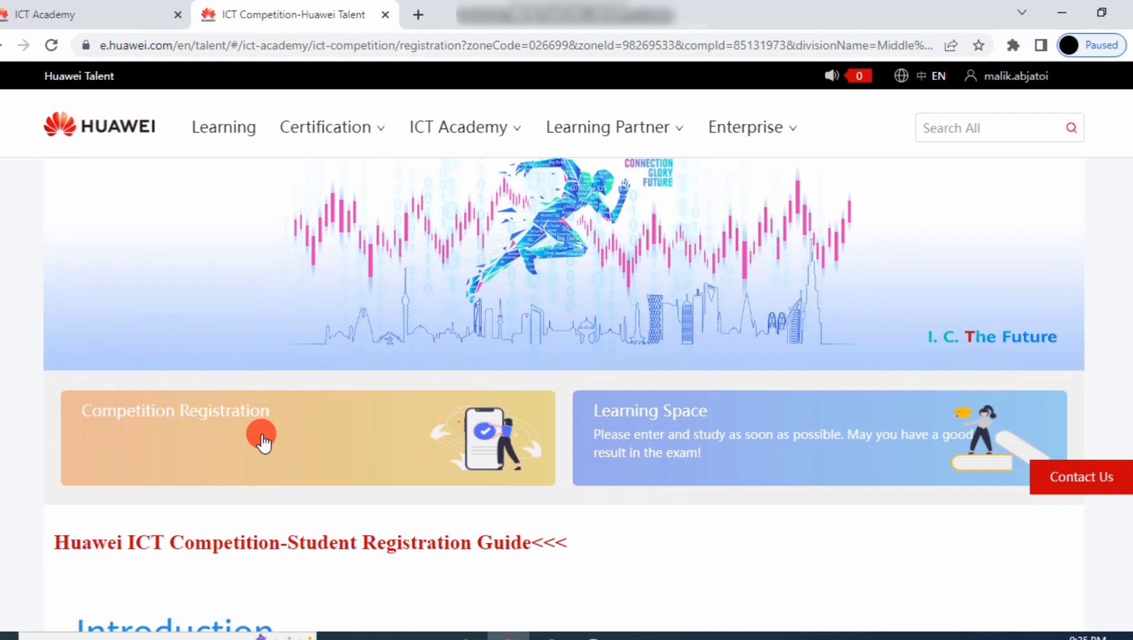
# - Register with country Pakistan and academy Mehran University of Engineering and Technology Jamshoro, accepting the agreement
pyautogui.scroll(-3, 325, 393)
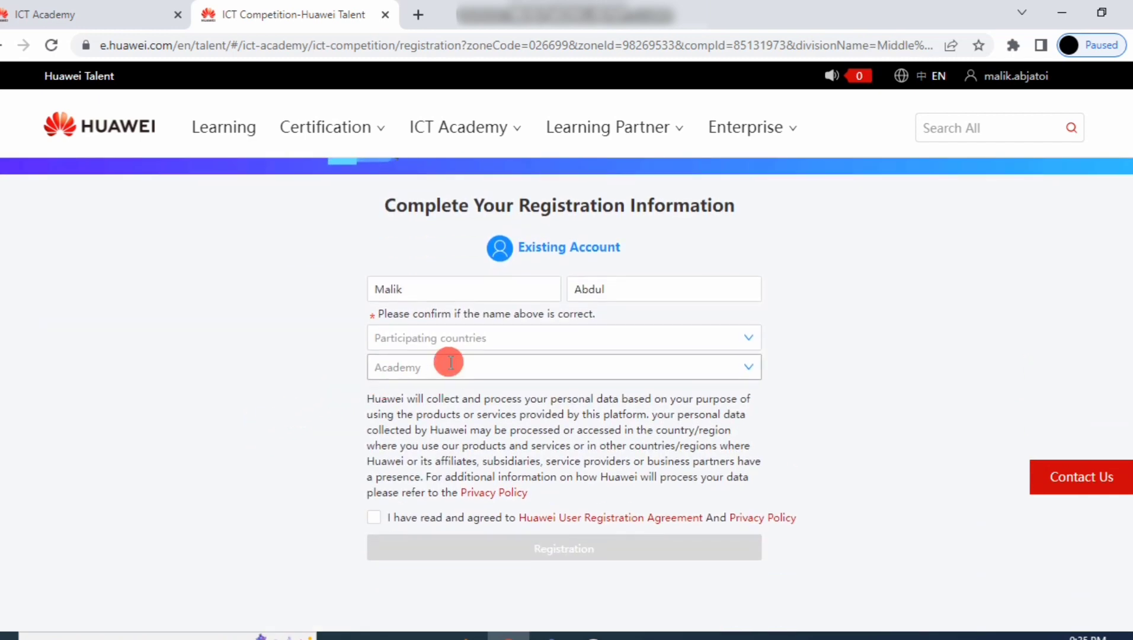
pyautogui.click(460, 338)
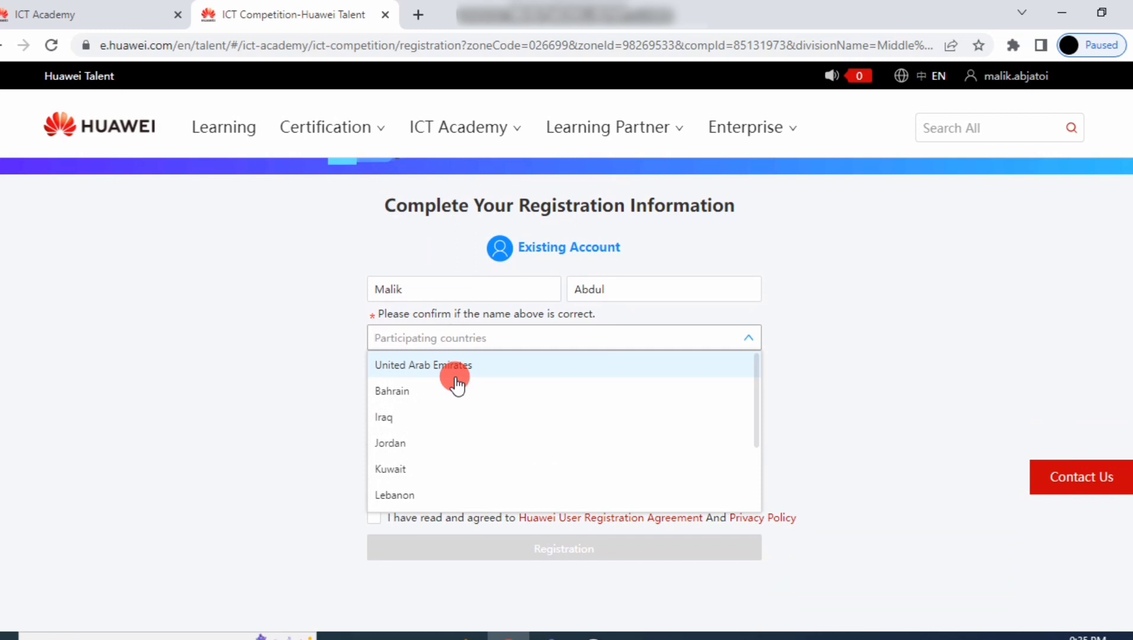
pyautogui.write('p')
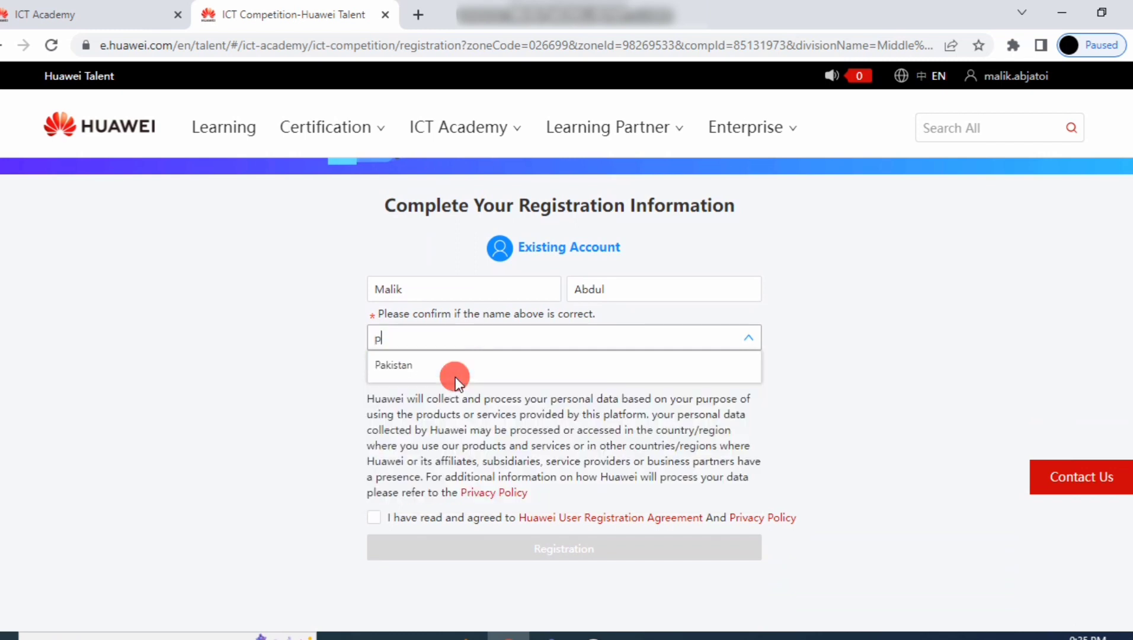
pyautogui.click(405, 364)
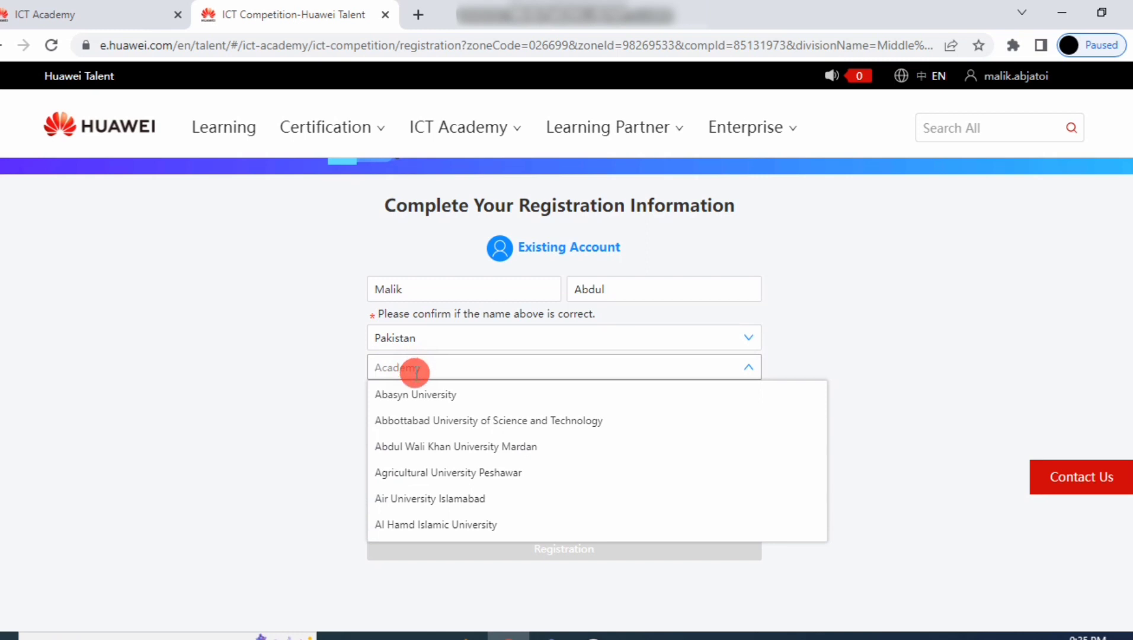
pyautogui.write('mehr')
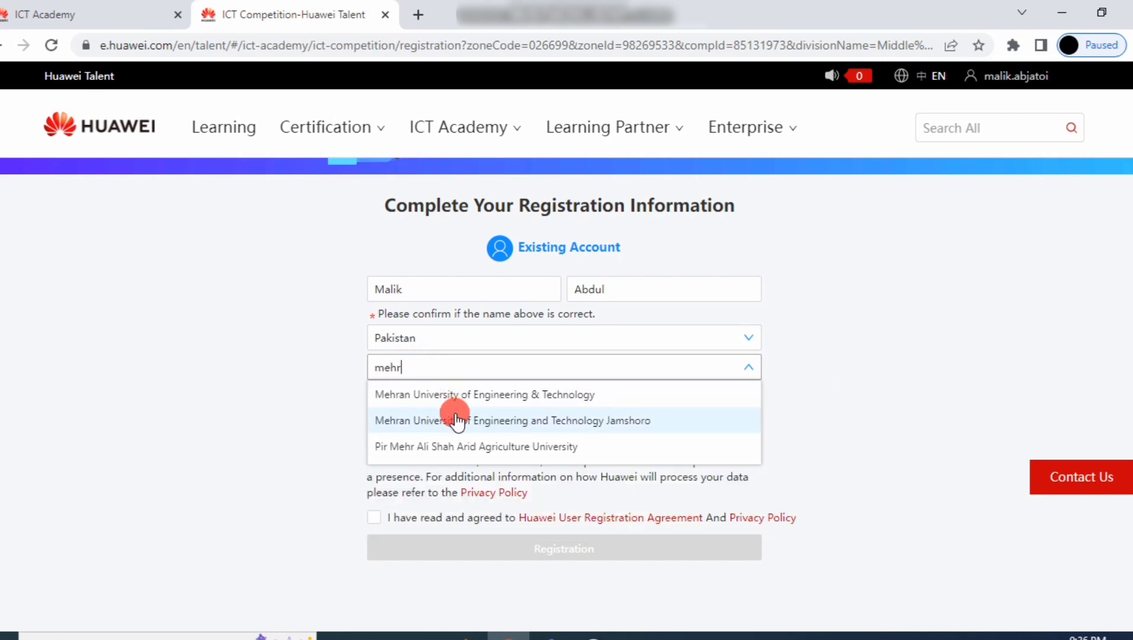
pyautogui.click(454, 419)
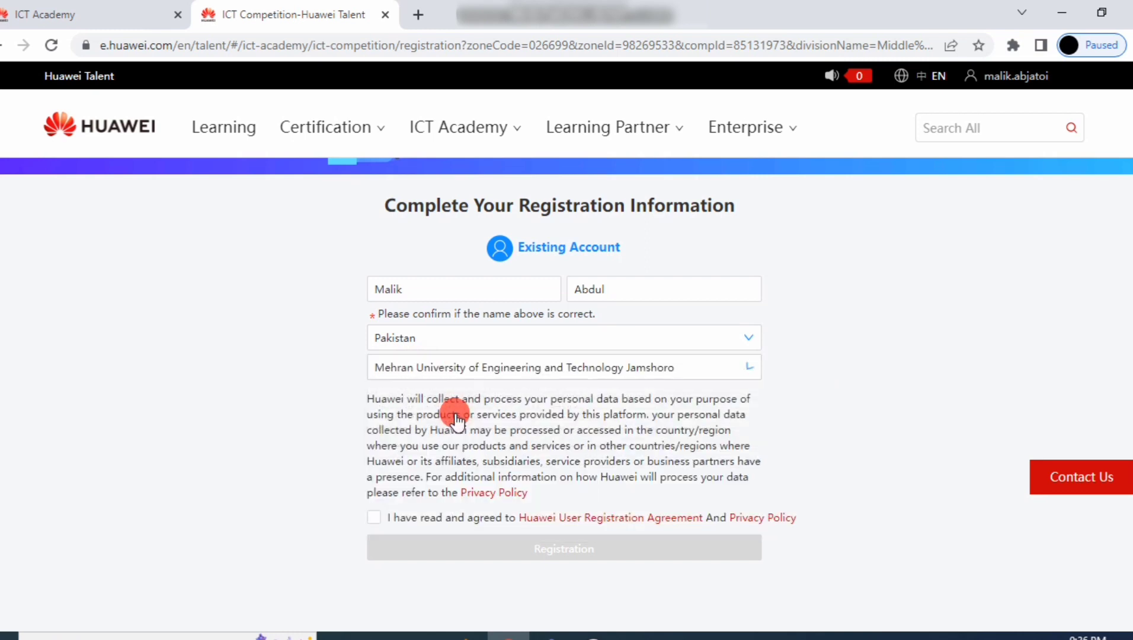
pyautogui.click(374, 517)
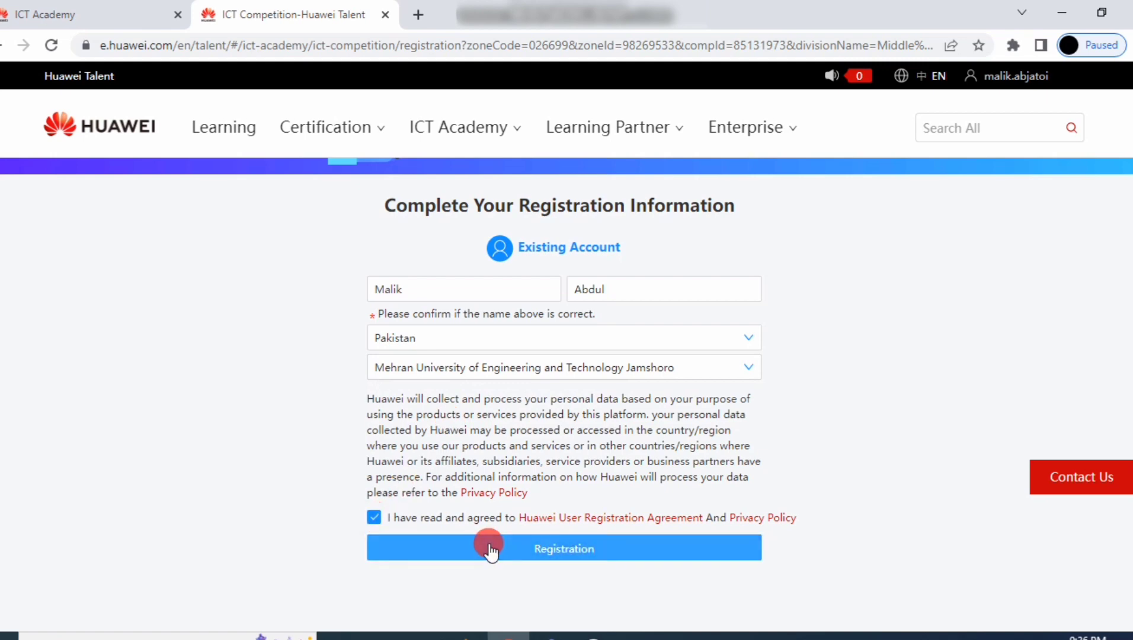
pyautogui.click(490, 549)
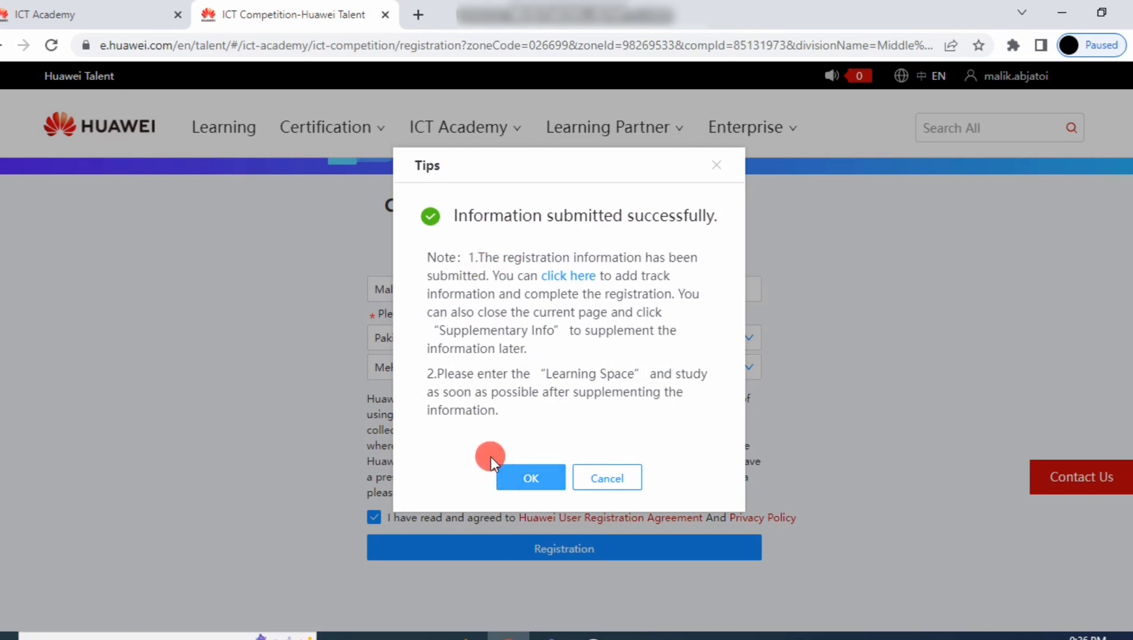
# - Follow the Tips dialog's 'here' link to the Replenishment information form
pyautogui.click(557, 278)
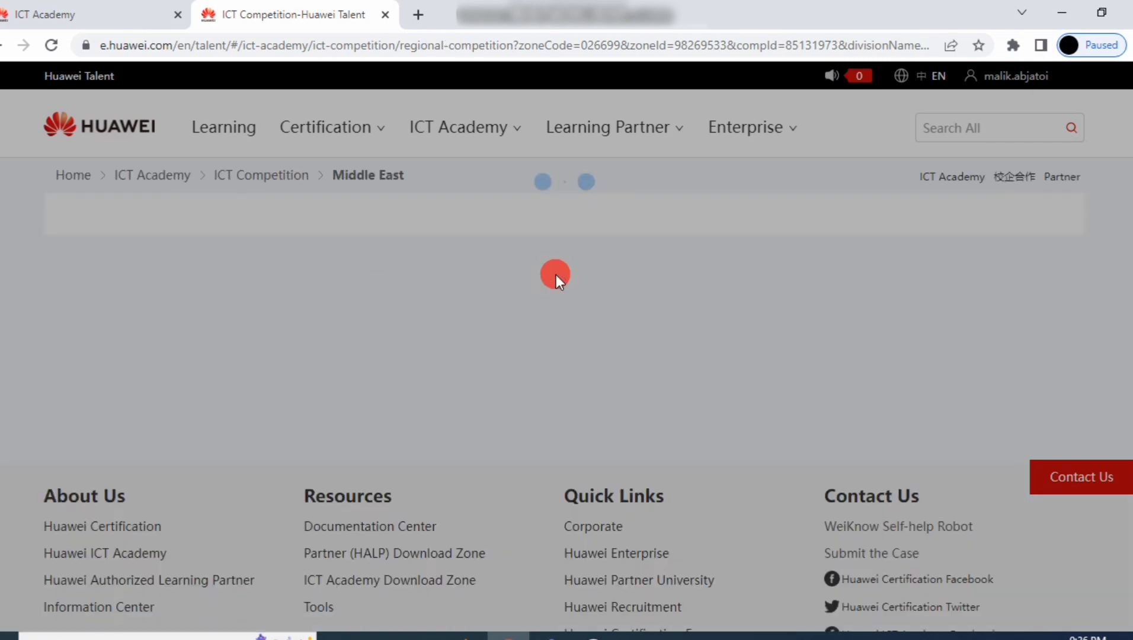
pyautogui.scroll(-1, 557, 275)
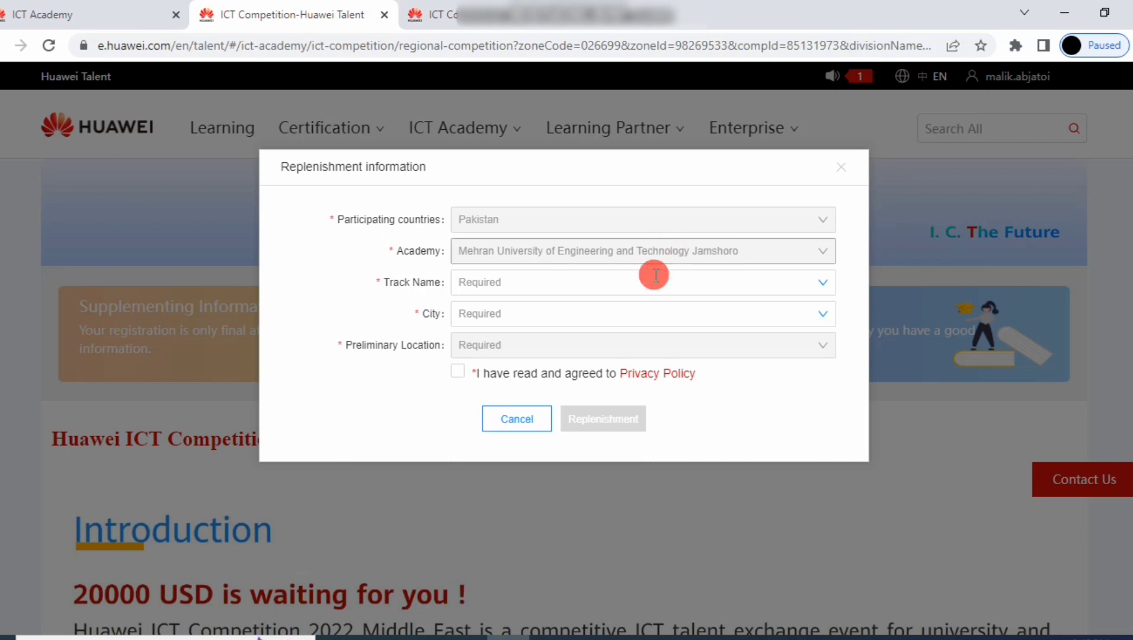
# - Submit track Practice Competition, city Jamshoro and location To Be Determined with the privacy policy accepted
pyautogui.click(653, 279)
pyautogui.click(630, 305)
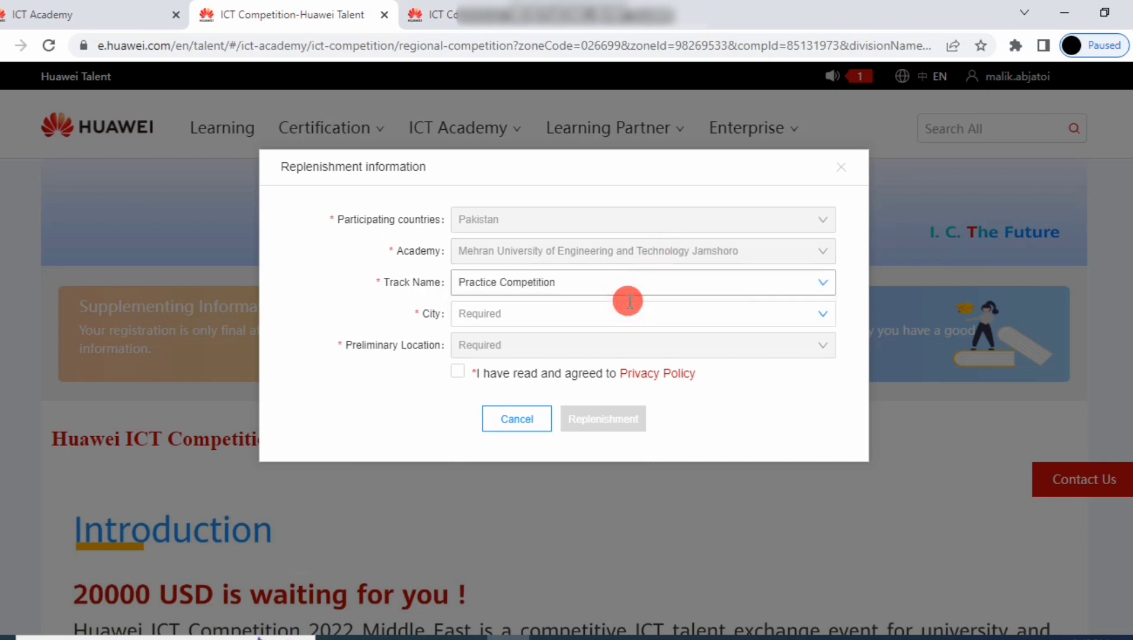
pyautogui.click(624, 310)
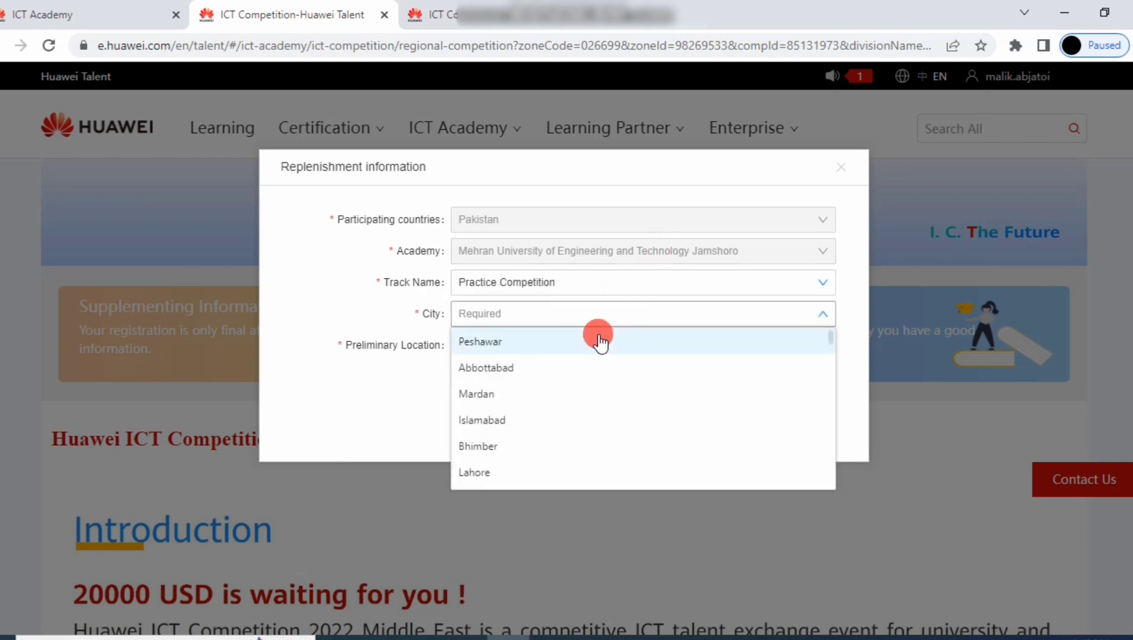
pyautogui.scroll(-2, 599, 373)
pyautogui.scroll(-3, 600, 415)
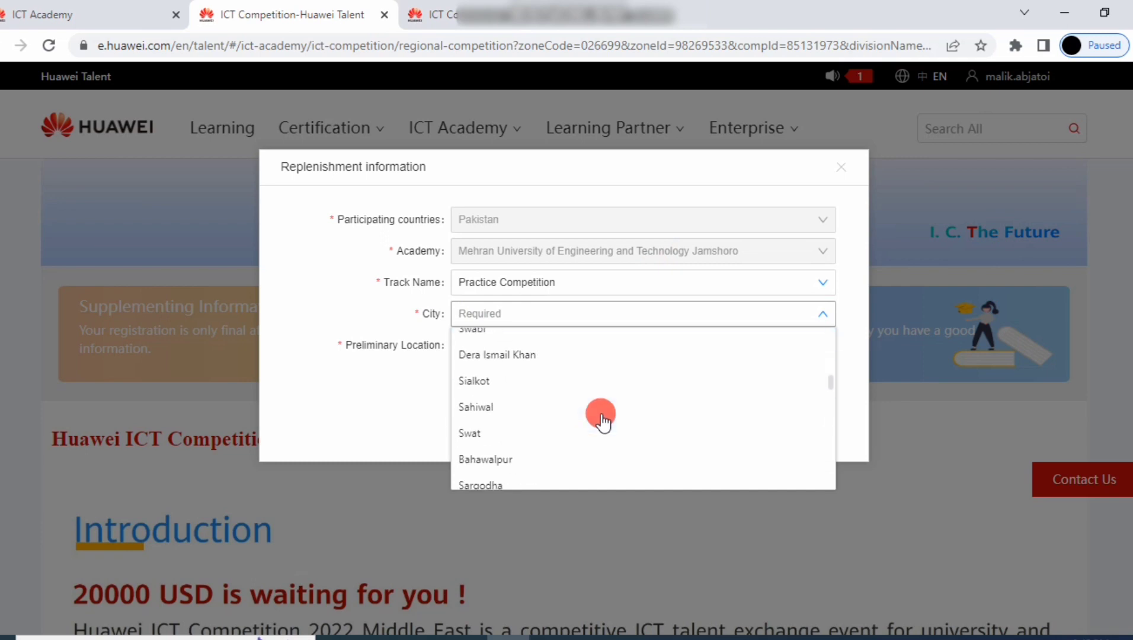
pyautogui.scroll(-3, 544, 432)
pyautogui.scroll(-1, 544, 430)
pyautogui.scroll(-1, 544, 431)
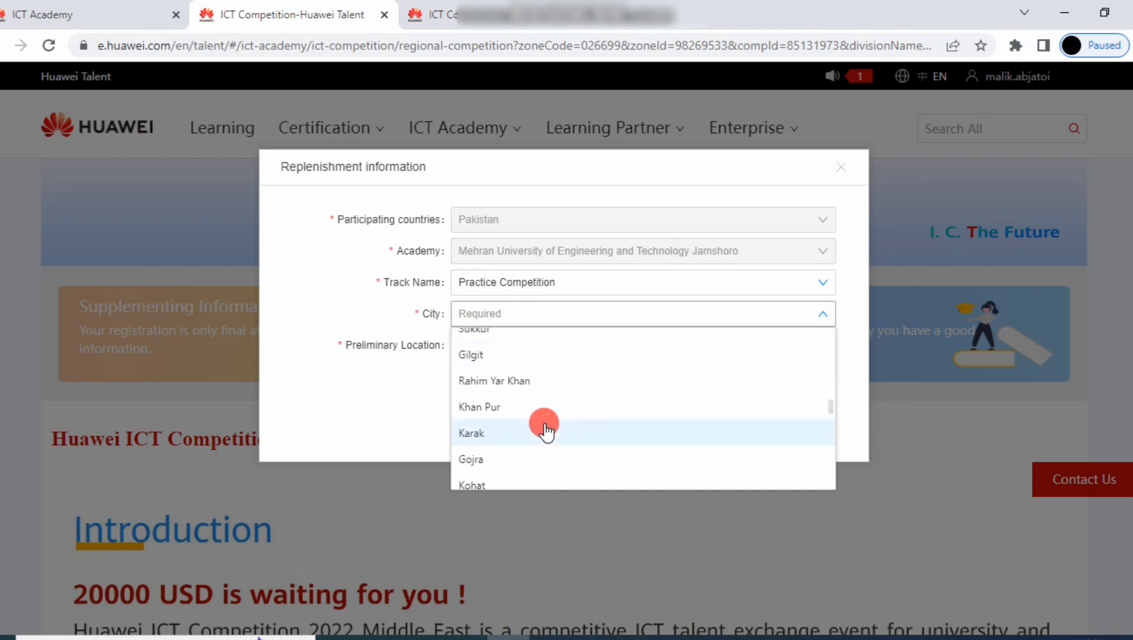
pyautogui.scroll(-1, 523, 409)
pyautogui.scroll(-2, 523, 409)
pyautogui.scroll(-2, 523, 409)
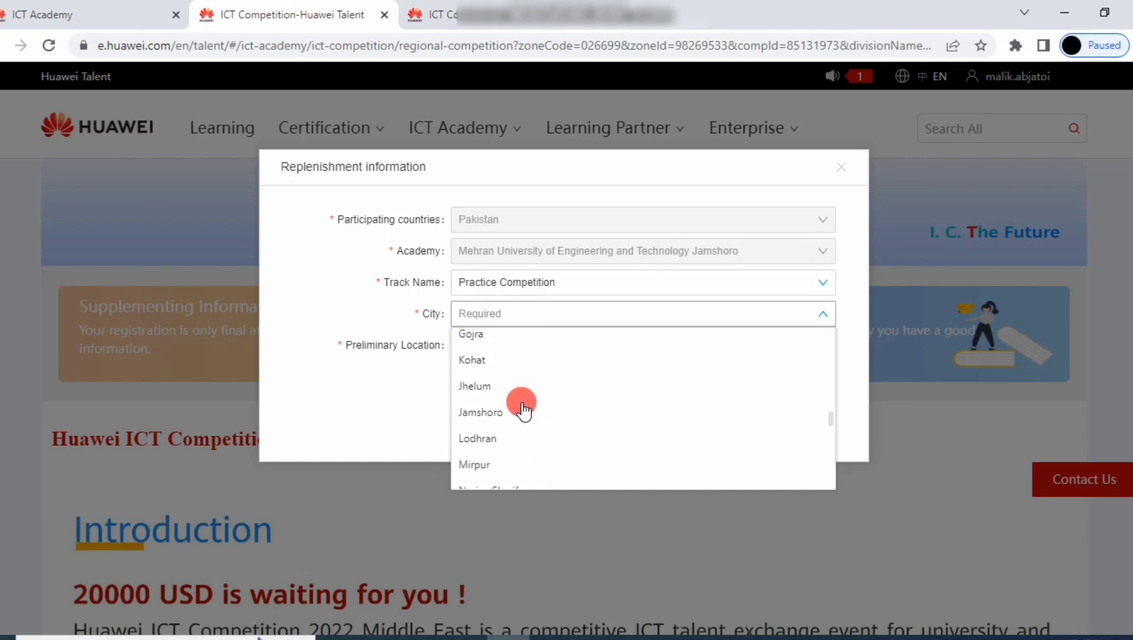
pyautogui.click(523, 409)
pyautogui.click(510, 343)
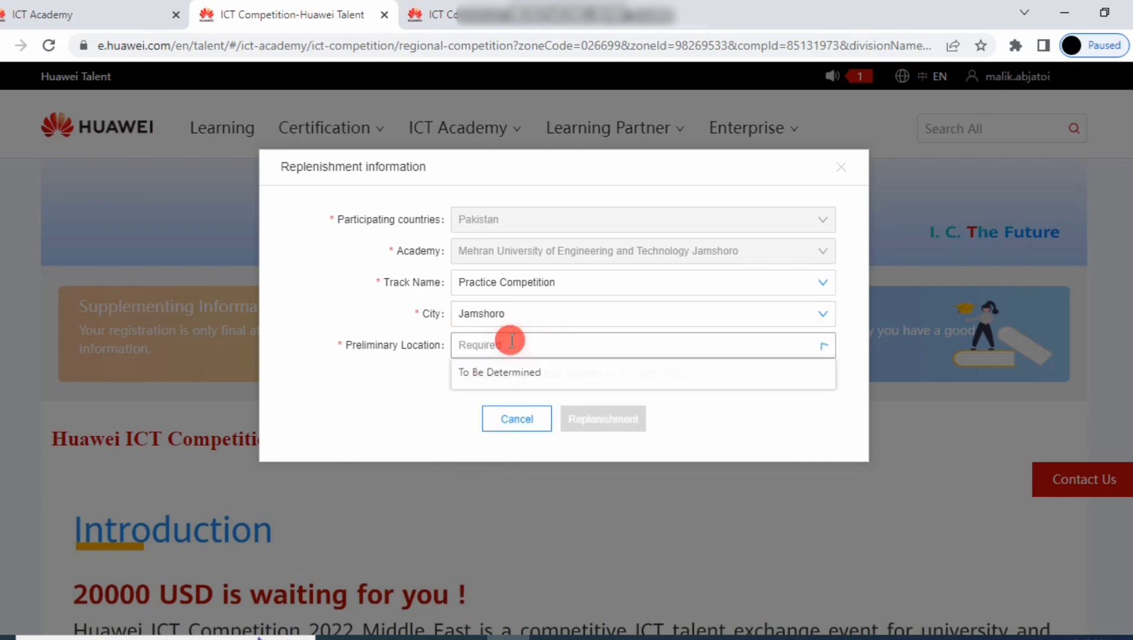
pyautogui.click(516, 375)
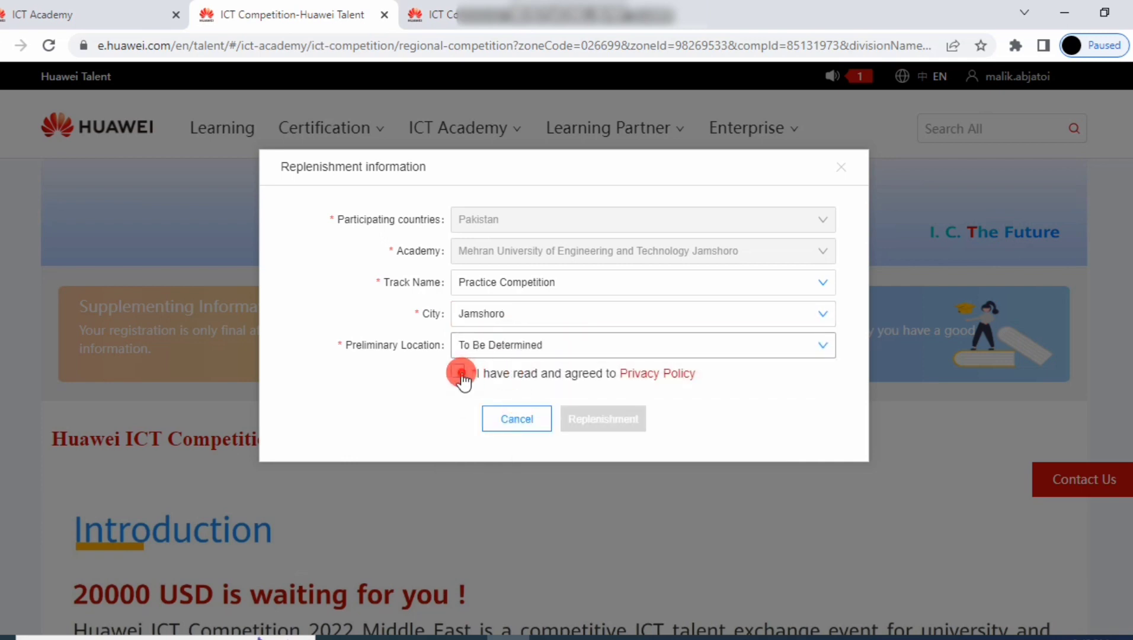
pyautogui.click(460, 374)
pyautogui.click(614, 421)
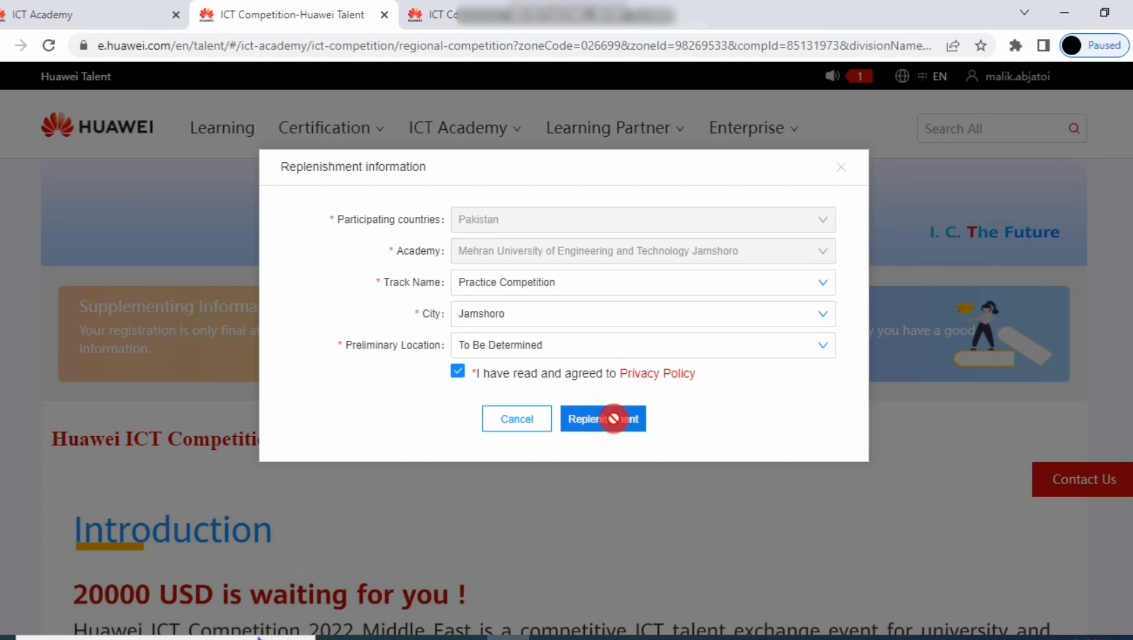